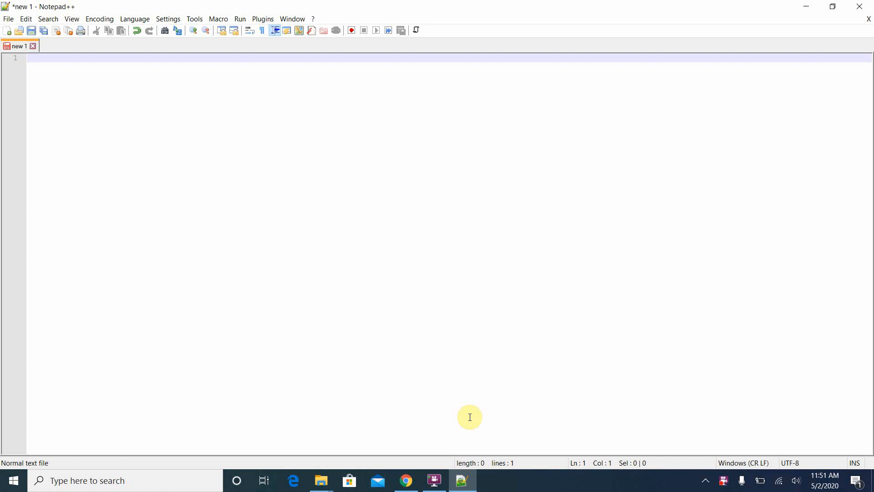
- Type the first three task lines: 'Google cloud account : Free 300$ credit', 'Download Cloud SDK', 'Setup Cloud SDK'
text(Google cloud account )
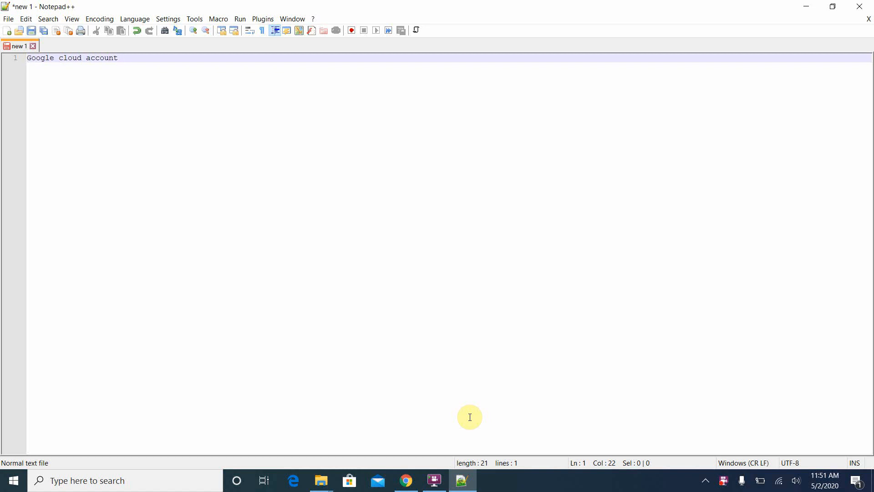
text(: Free 300$)
key(Return)
key(BackSpace)
text(credit)
key(Return)
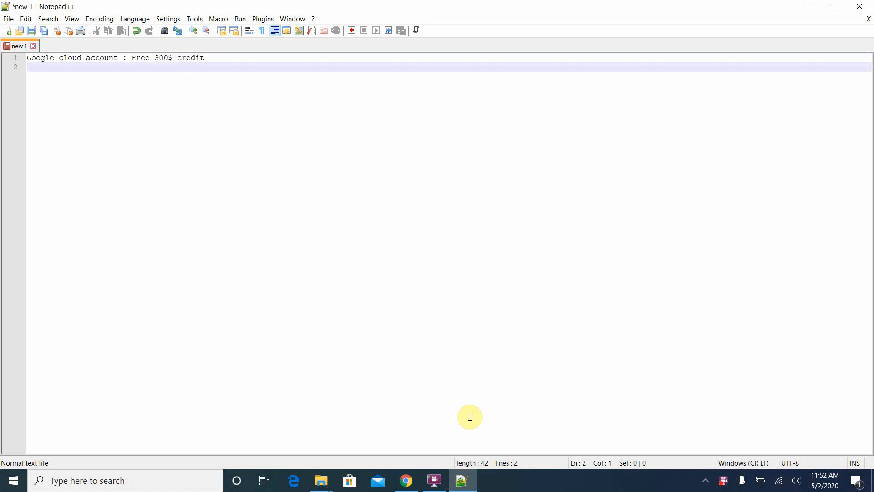
text(Downlao)
key(BackSpace)
key(BackSpace)
text(oad Cloud SDK)
key(Return)
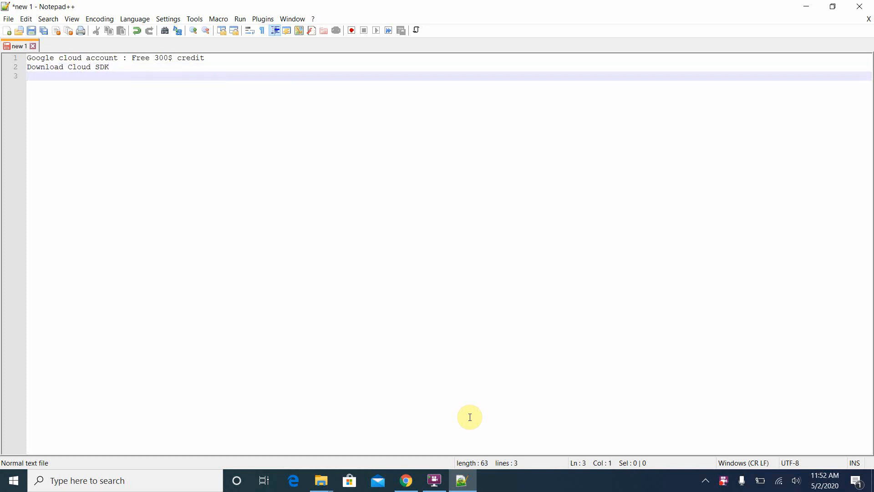
text(Setup Cloud SDK)
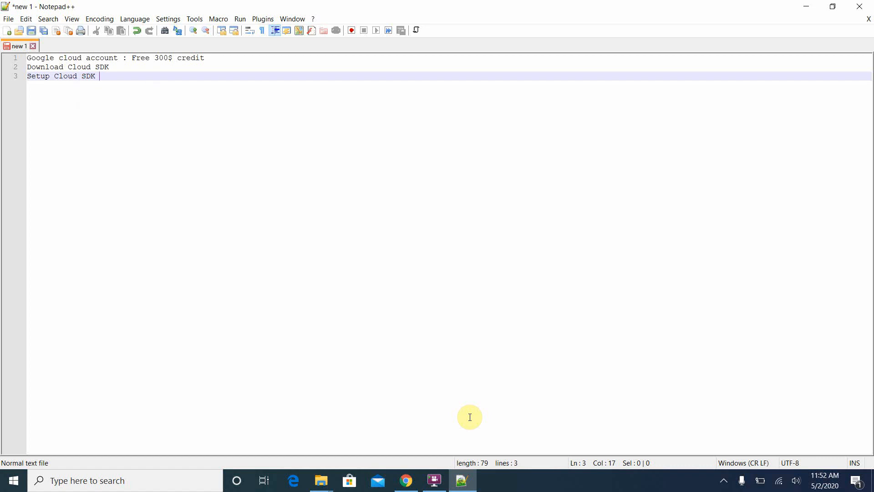
- Add a fourth task line, 'Install Pycharm'
key(Return)
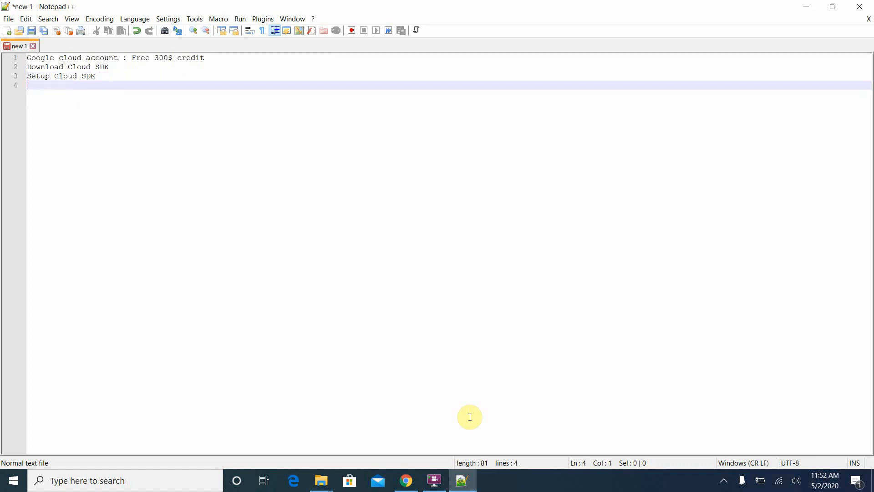
text(Inst)
key(BackSpace)
key(BackSpace)
key(BackSpace)
text(nst)
key(BackSpace)
key(BackSpace)
key(BackSpace)
text(nstall Pychar)
key(BackSpace)
key(BackSpace)
text(arm)
- Add the final lines 'Introduction of terraform' and 'Setup Terrafrom on Pycharm'
key(Return)
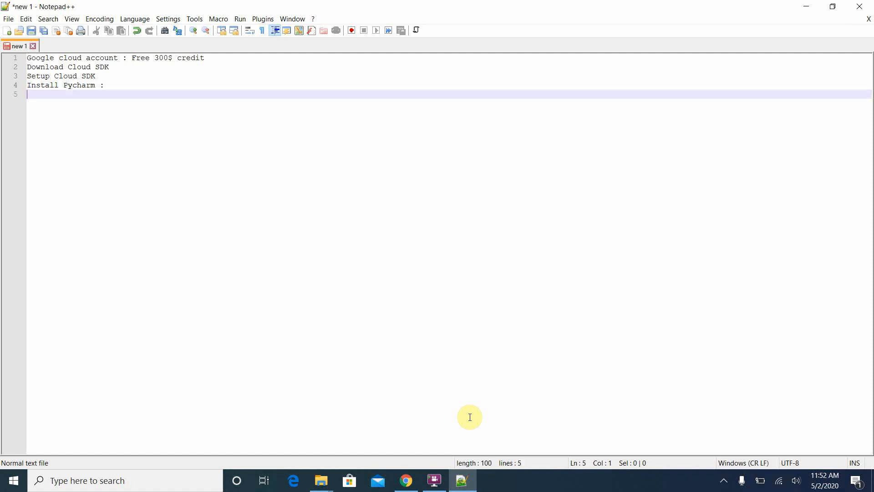
text(IN)
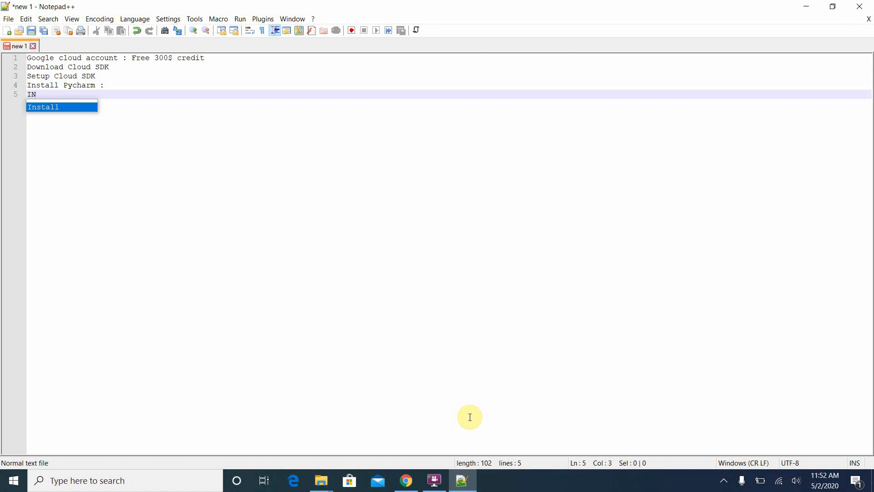
key(BackSpace)
text(ntrod)
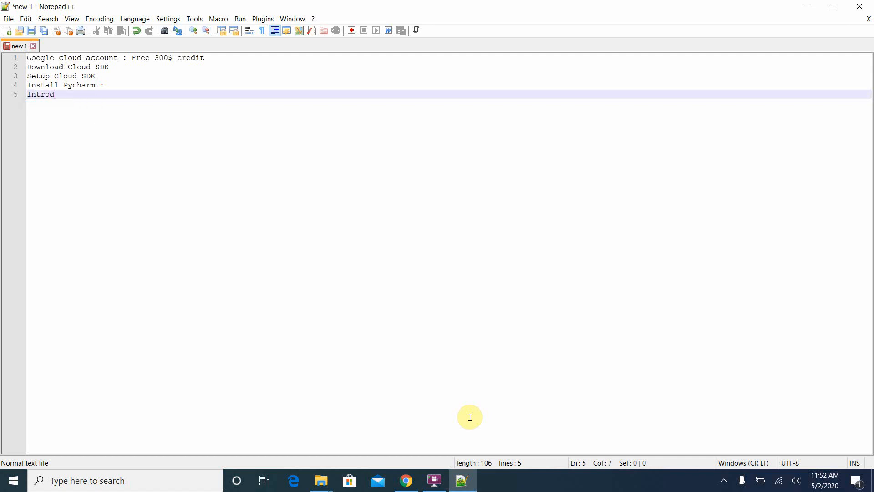
text(uction of terraform)
key(Return)
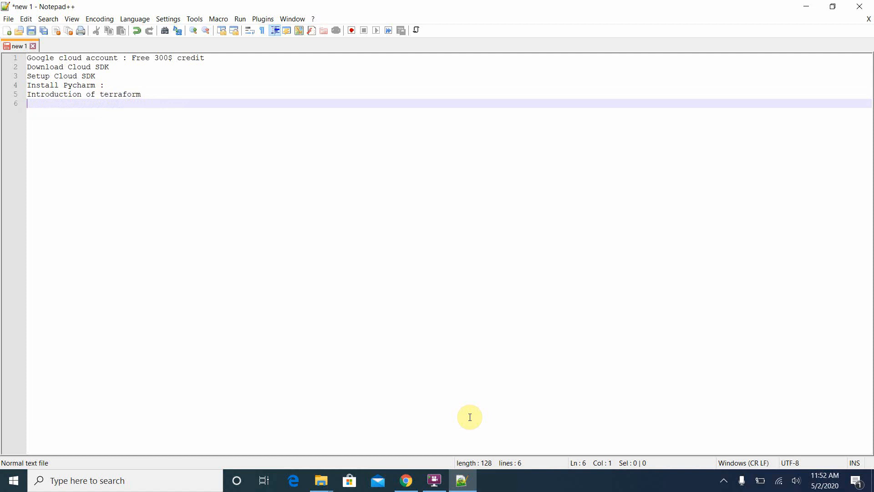
text(Setup Terrafrom on )
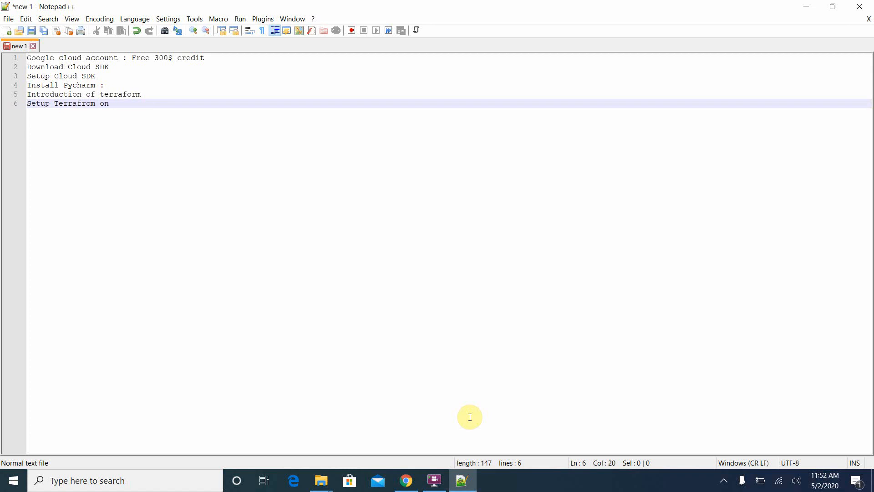
text(Pycharm)
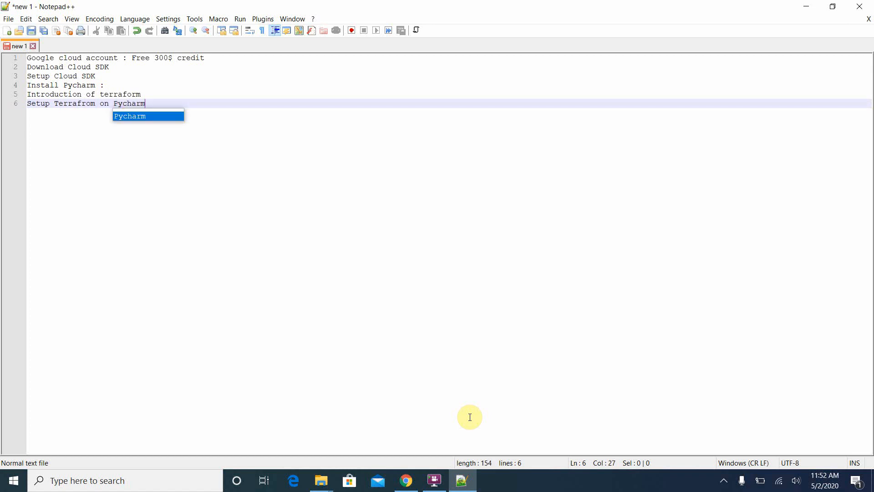
key(Return)
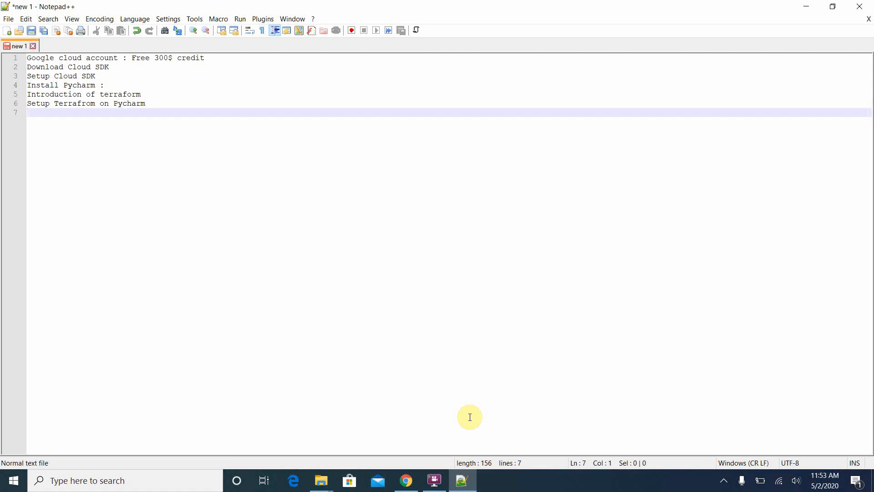
- Move back up into the list and begin selecting the task lines
key(Up)
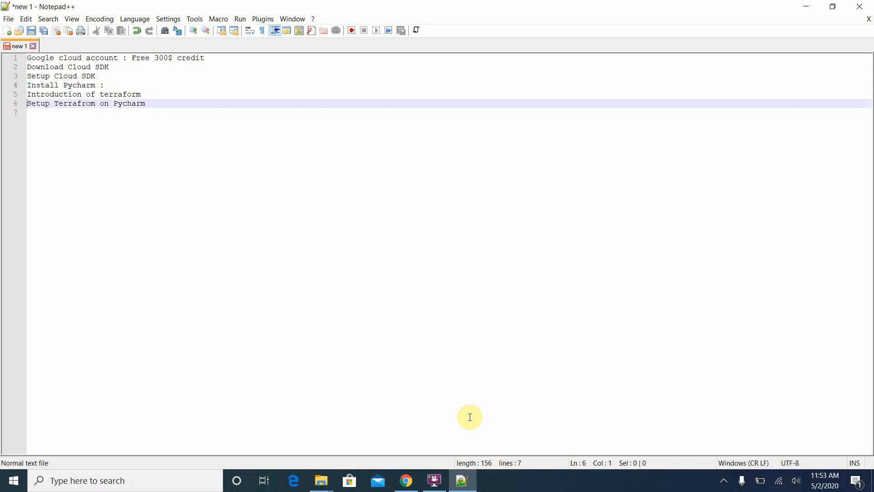
key(Right)
key(Right)
key(Right)
key(Right)
key(Right)
key(Right)
key(Right)
key(Right)
key(Right)
key(Right)
key(Right)
key(Right)
key(Right)
key(Right)
key(Right)
key(Right)
key(Right)
key(Right)
key(Right)
key(Right)
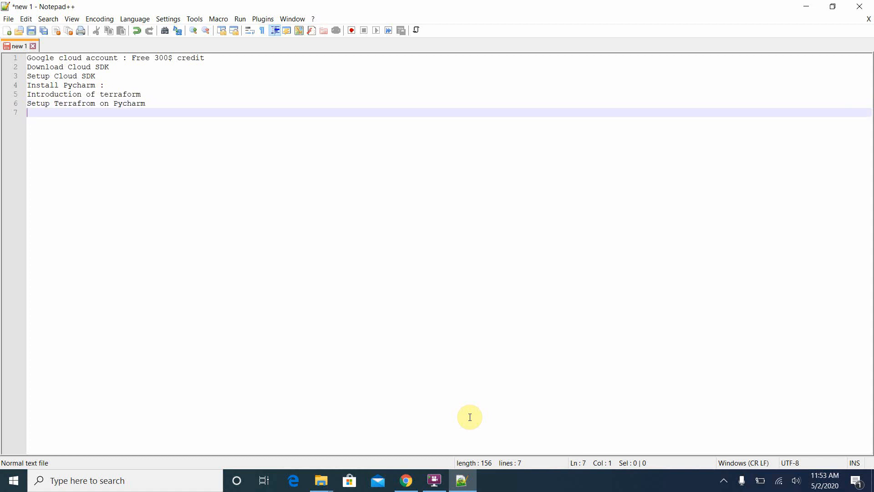
key(Left)
key(shift+Up)
key(shift+Up)
key(shift+Up)
key(shift+Up)
key(shift+Up)
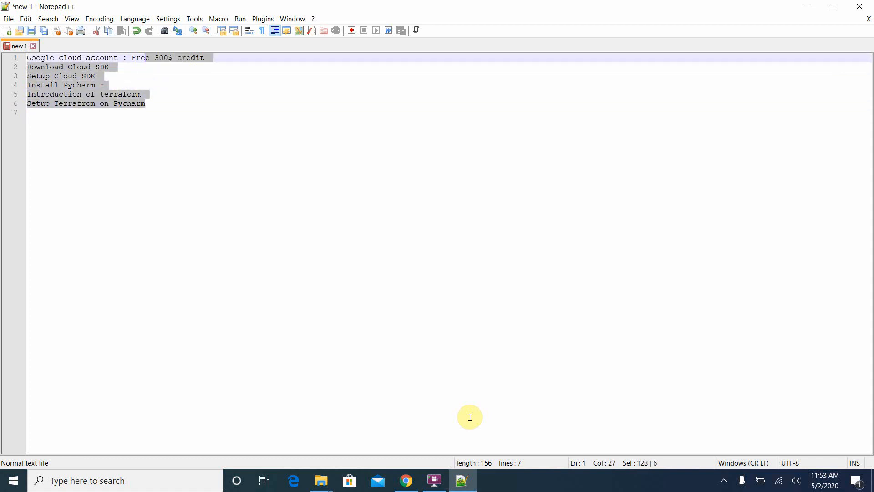
- Select the whole list, save it as ListofTask under Documents, then deselect the text
key(shift+Left)
key(shift+Left)
key(shift+Left)
key(shift+Left)
key(shift+Left)
key(shift+Left)
key(shift+Left)
key(shift+Left)
key(shift+Left)
key(shift+Left)
key(shift+Left)
key(shift+Left)
key(shift+Left)
key(shift+Left)
key(shift+Left)
key(shift+Left)
key(shift+Left)
key(shift+Left)
key(shift+Left)
key(shift+Left)
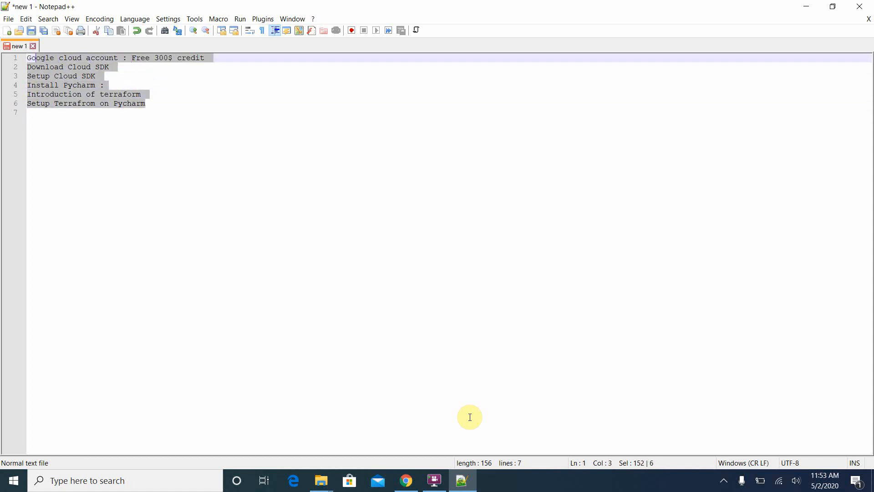
key(shift+Left)
key(ctrl+s)
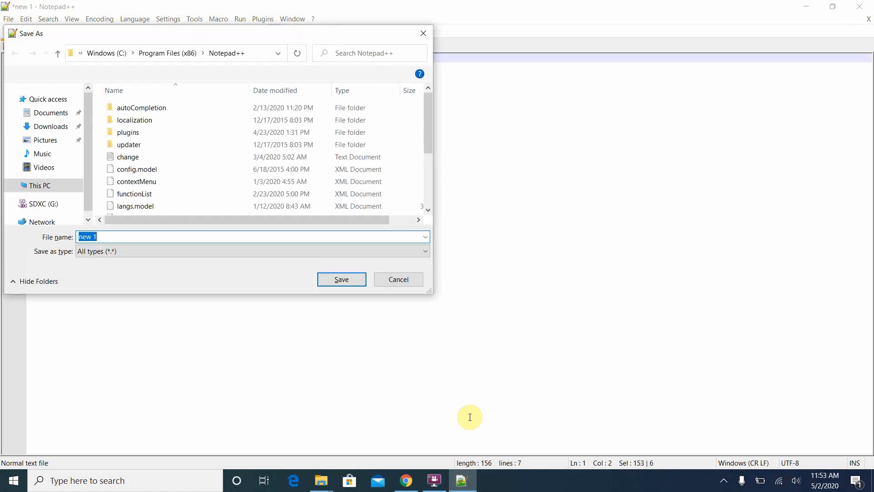
text(List)
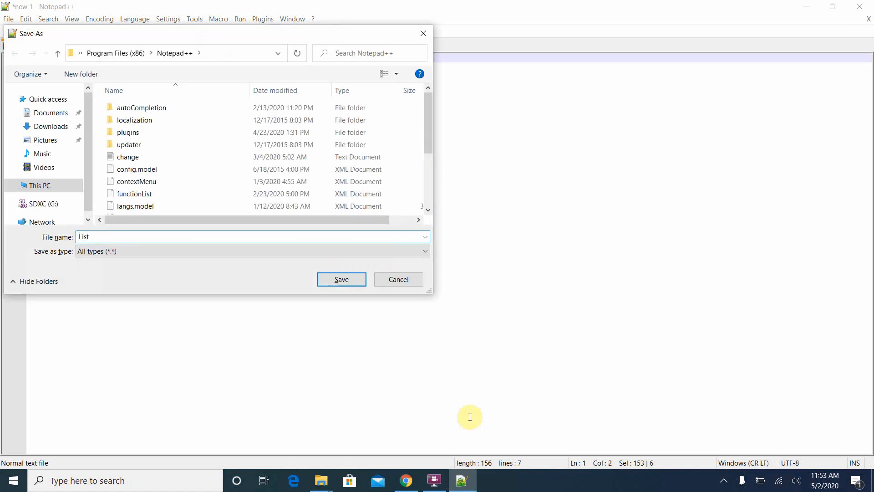
text(ofTask)
click(51, 113)
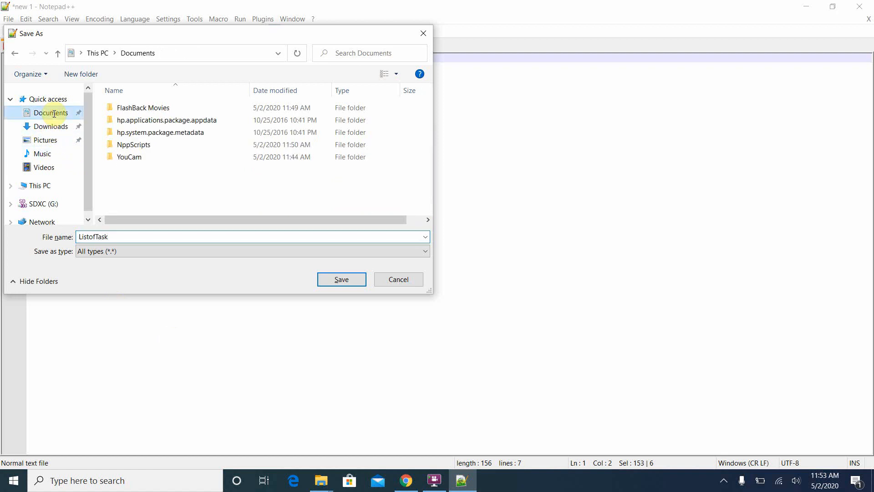
click(340, 281)
click(149, 323)
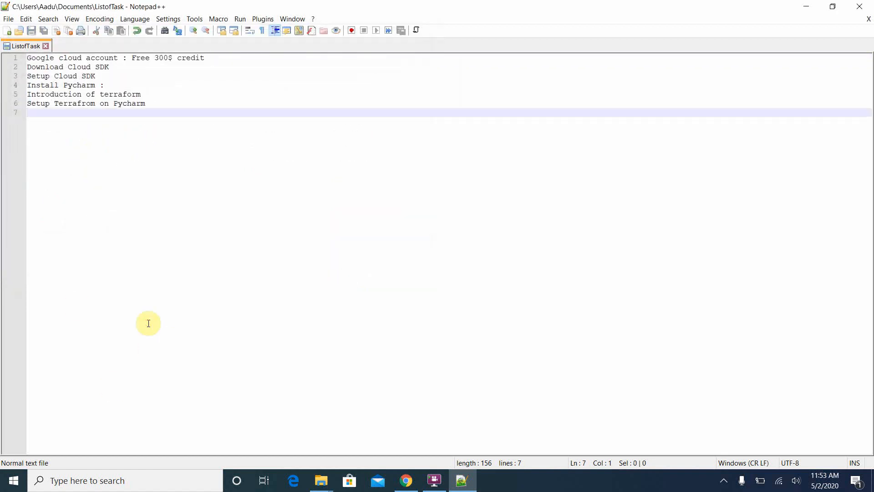
- In Chrome, try the console.google address, then run a search for 'goog'
key(alt+Tab)
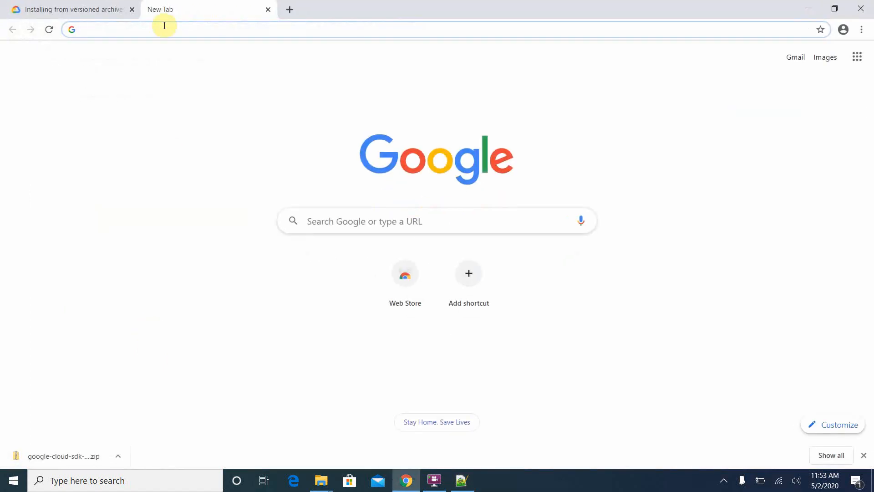
text(conso)
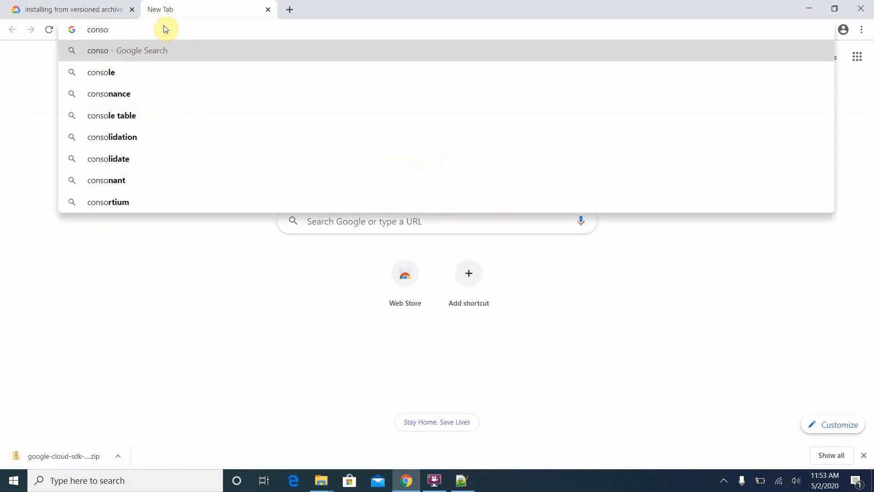
text(le.google)
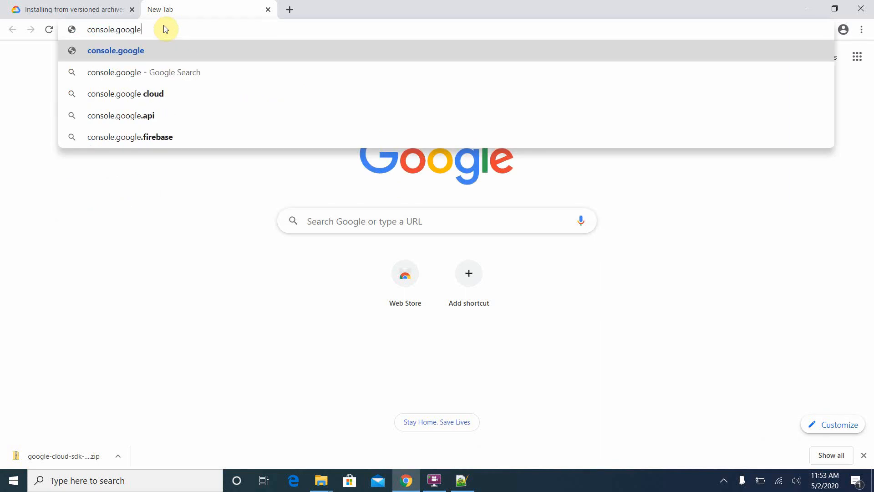
key(Return)
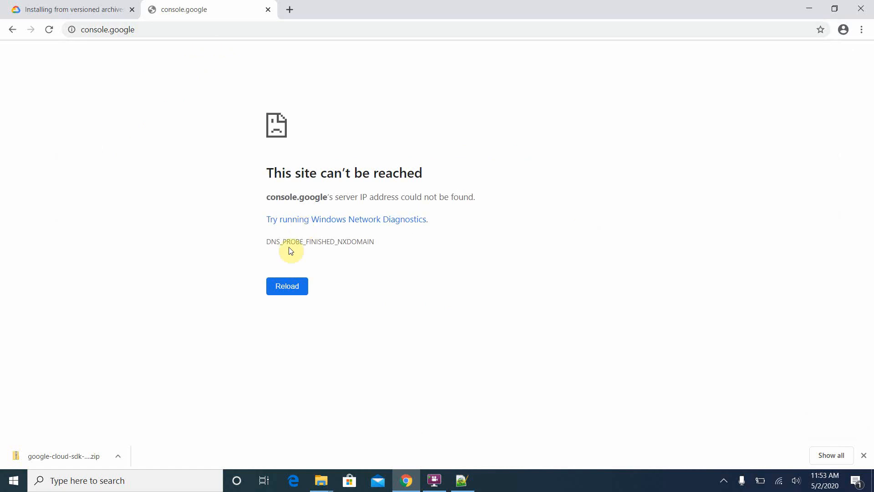
click(147, 35)
text(goog)
key(Return)
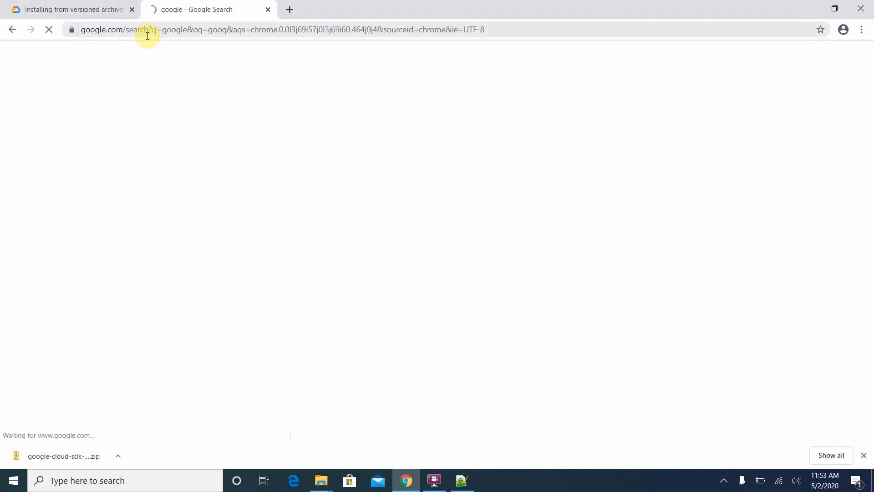
- Change the search query to 'google console for gcp' and run it
double_click(159, 70)
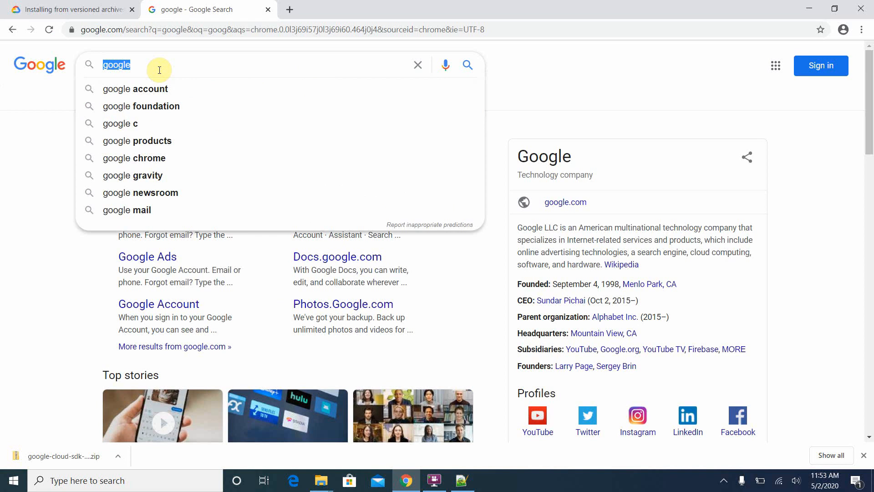
text(console)
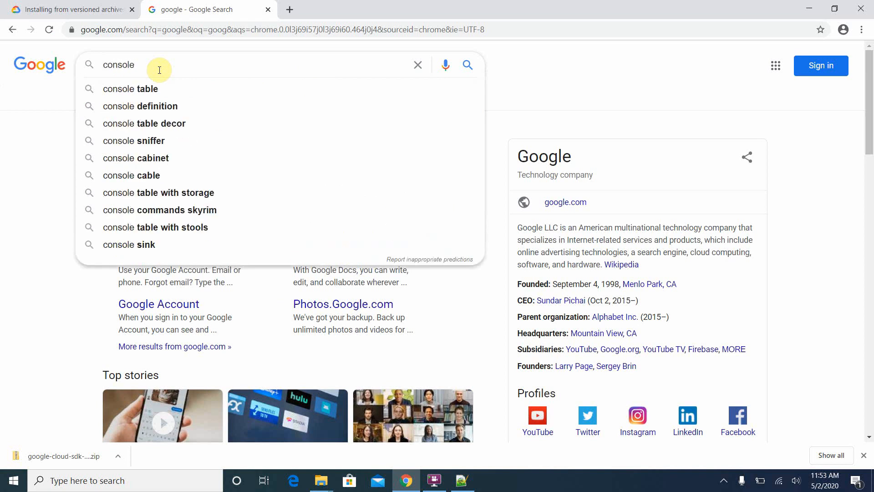
key(BackSpace)
key(BackSpace)
key(BackSpace)
key(BackSpace)
key(BackSpace)
key(BackSpace)
key(BackSpace)
key(BackSpace)
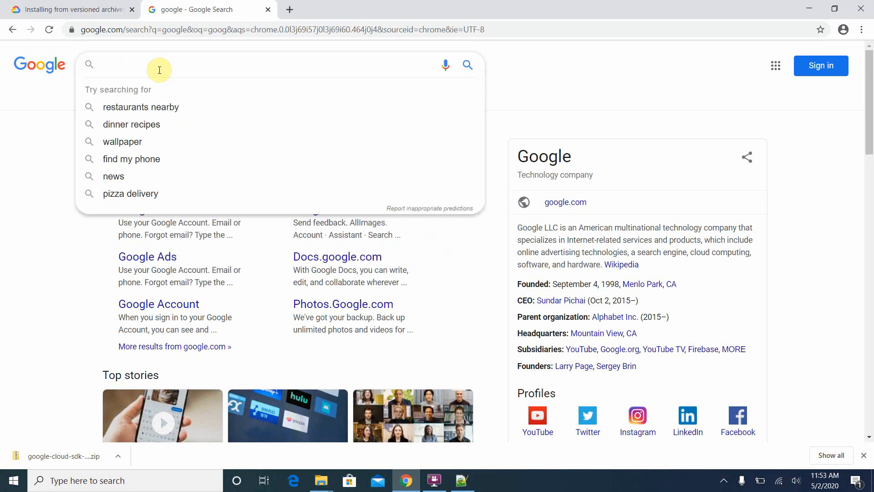
text(google con)
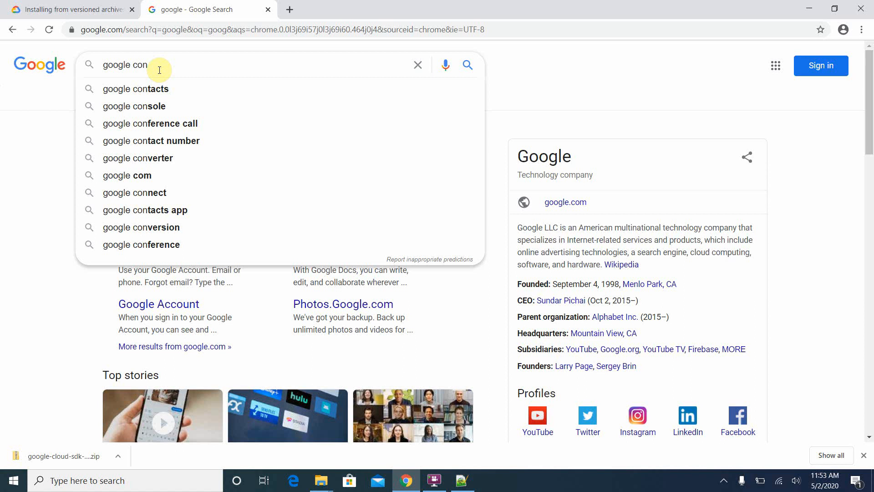
text(sole go)
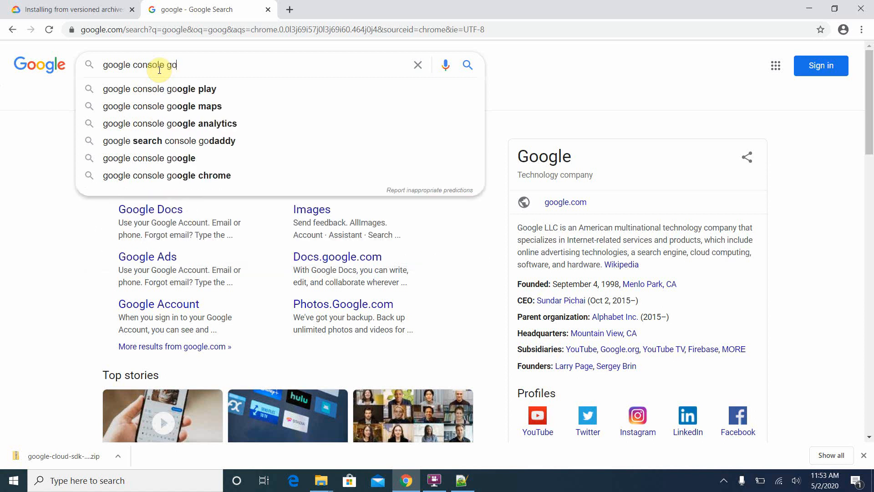
key(BackSpace)
key(BackSpace)
text(for gcp)
key(Return)
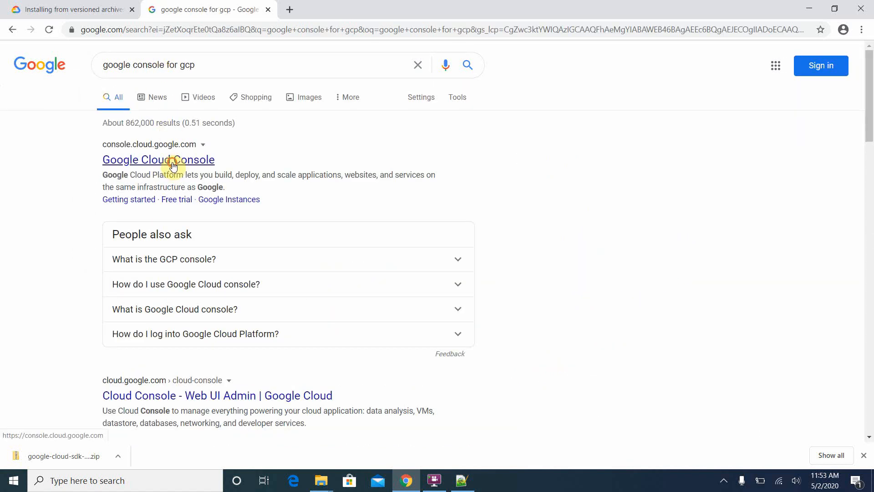
- Open the Google Cloud Console result, submit a sign-in email, then choose Create account for myself
click(173, 166)
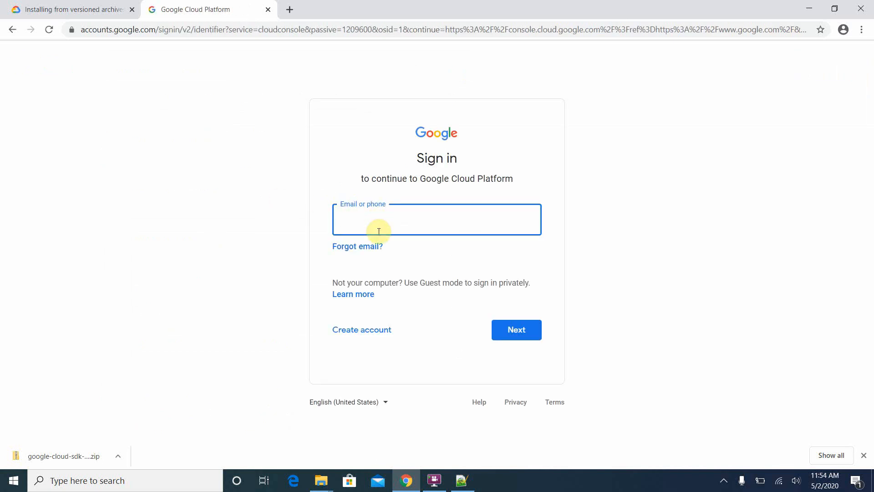
click(518, 329)
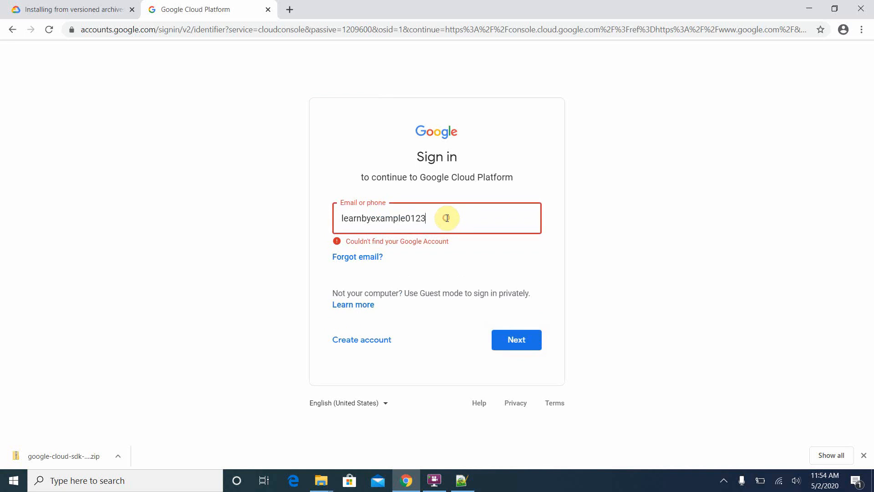
click(355, 343)
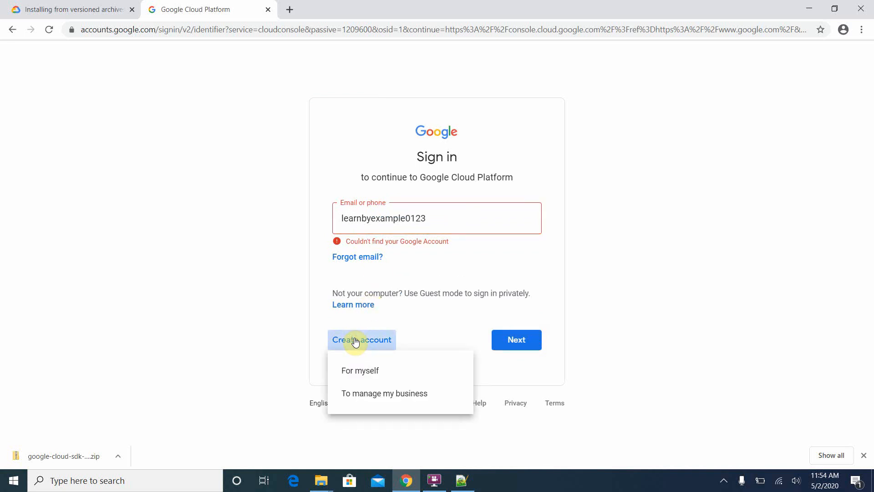
click(370, 371)
- Enter the first and last name, then take the suggested new Gmail username
click(279, 197)
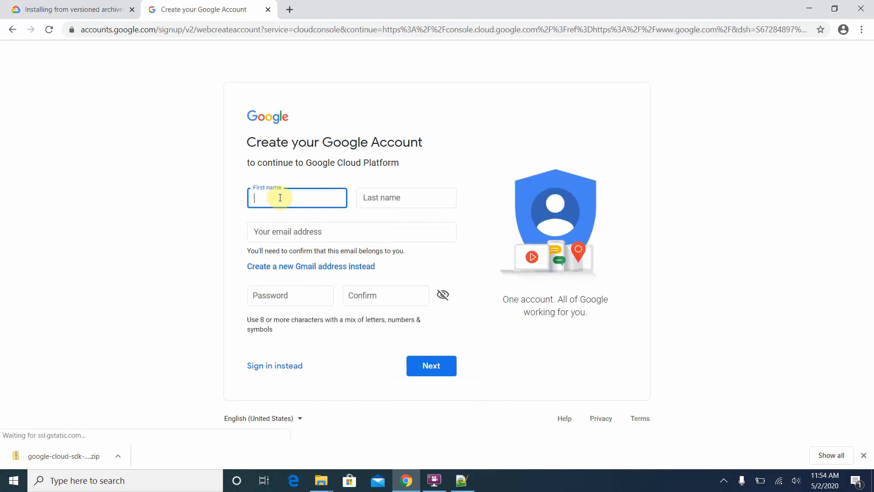
key(Tab)
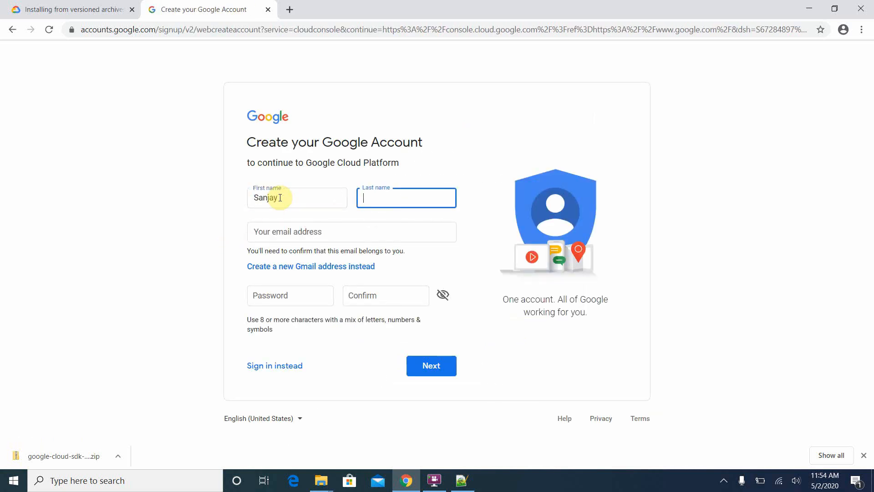
key(Tab)
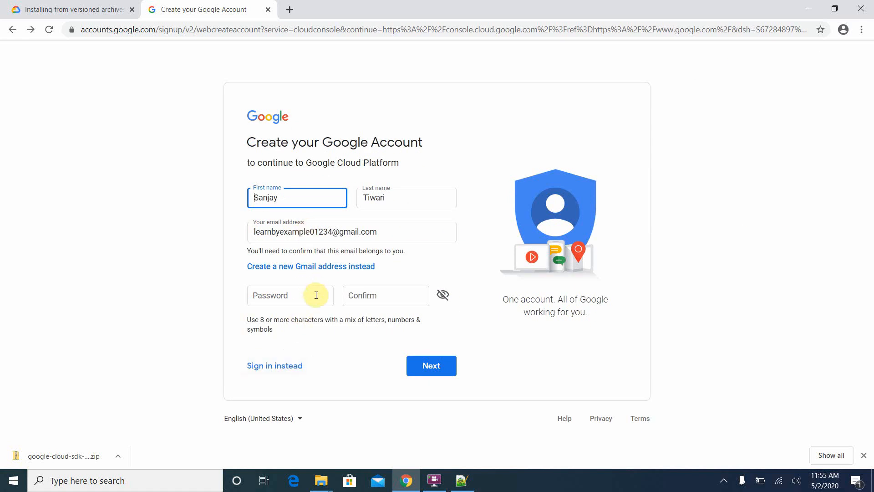
click(316, 268)
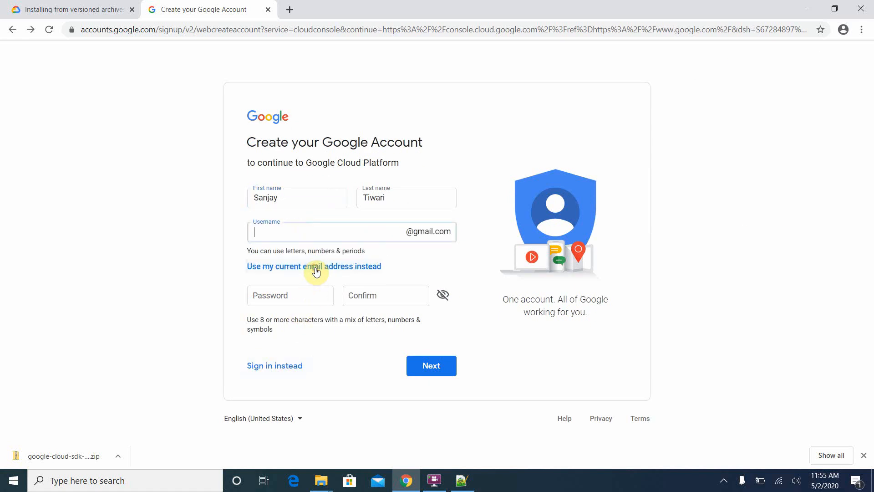
click(303, 232)
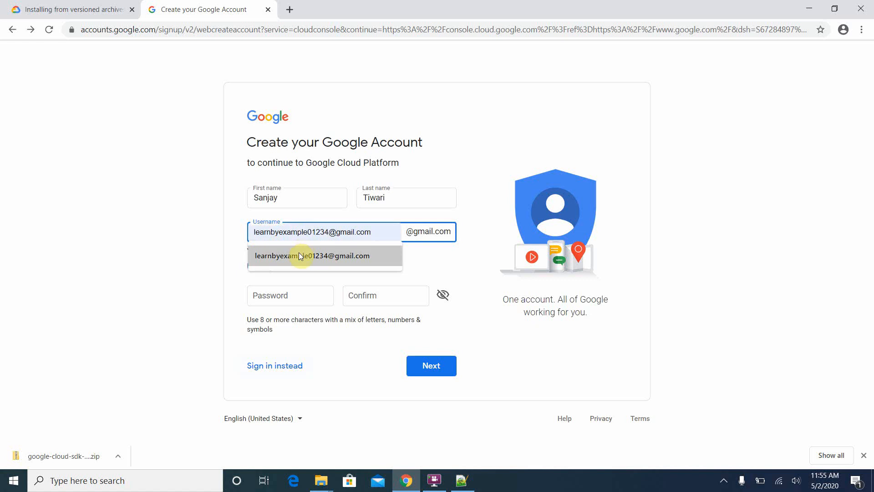
click(301, 256)
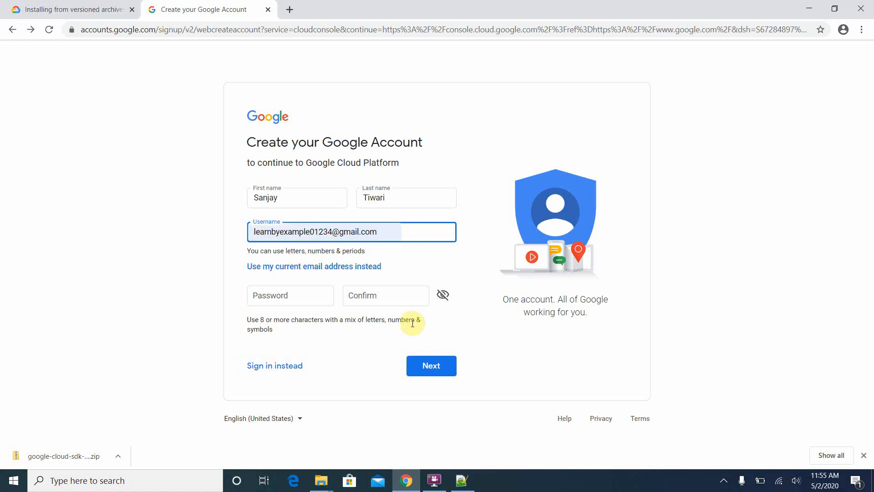
- Enter and confirm the account password, then submit the form
click(429, 365)
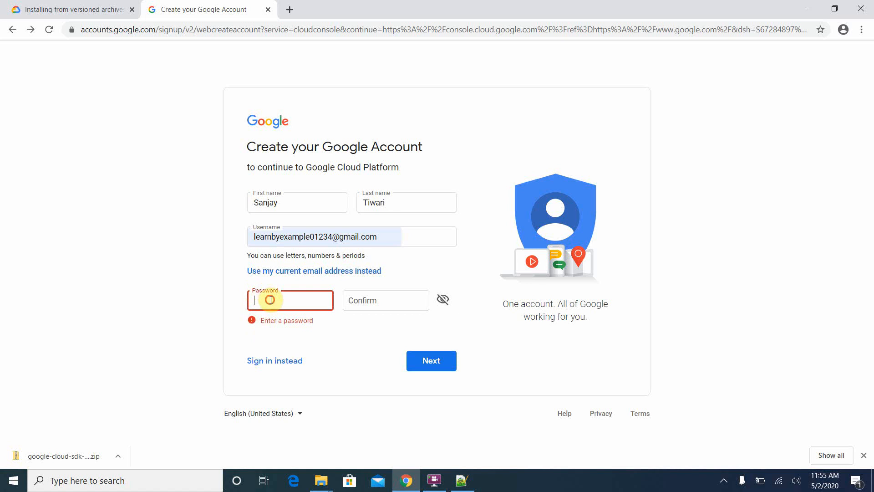
text(••••••••••)
key(Tab)
text(•••••••••)
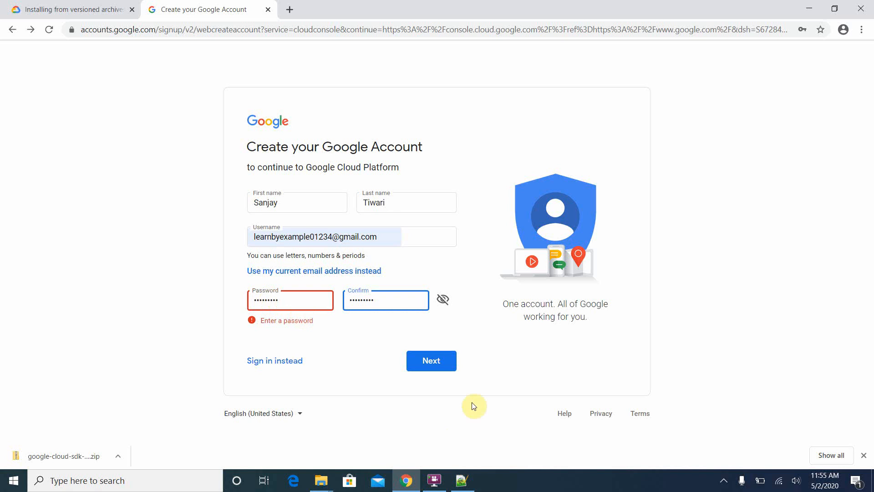
click(441, 364)
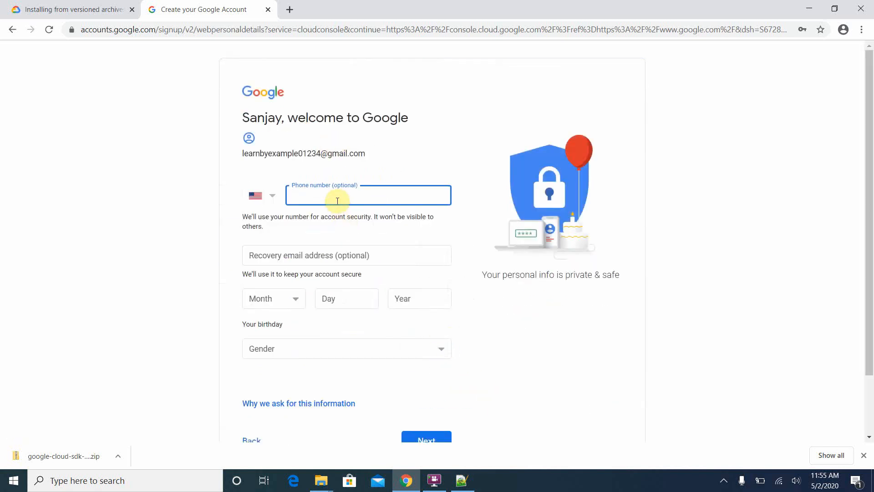
- Enter the phone number, a June 1, 1984 birthday and a gender, then continue
text(+1)
key(Tab)
key(Tab)
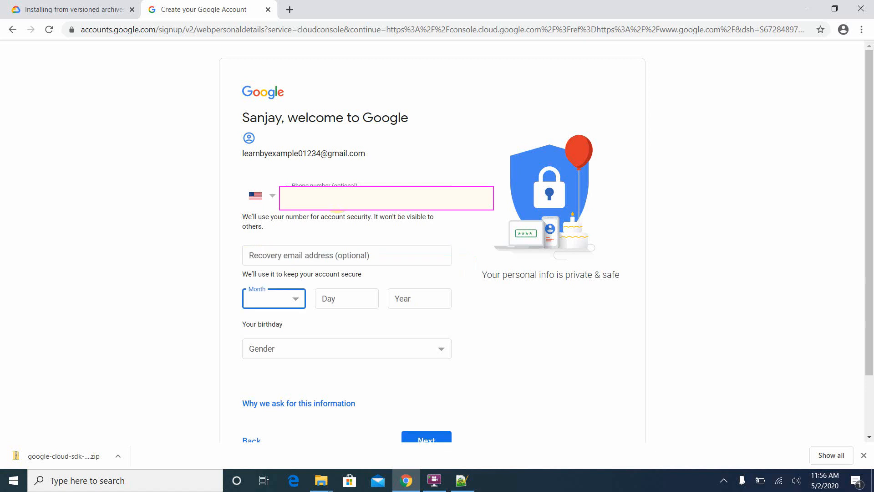
click(284, 303)
click(273, 178)
click(338, 299)
text(1)
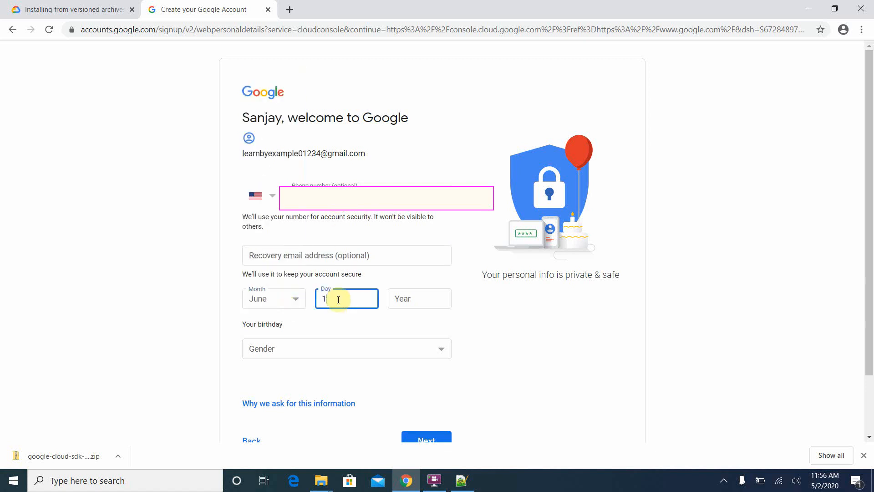
key(Tab)
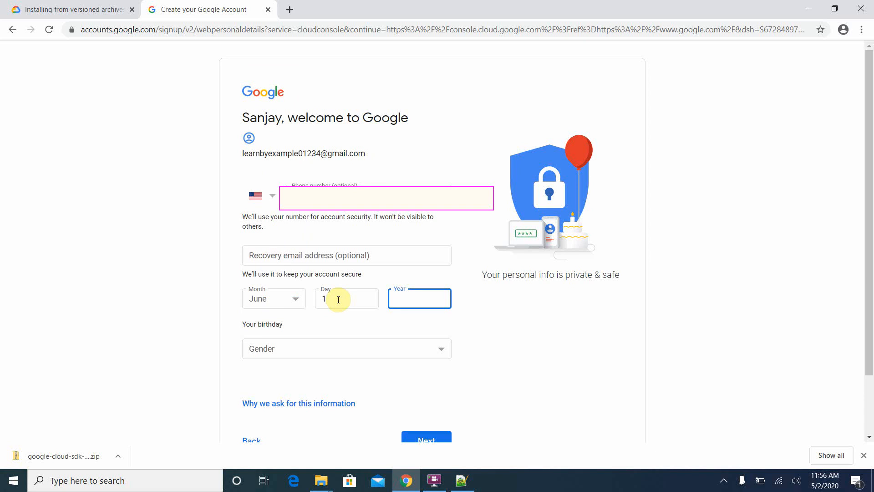
text(1984)
key(Tab)
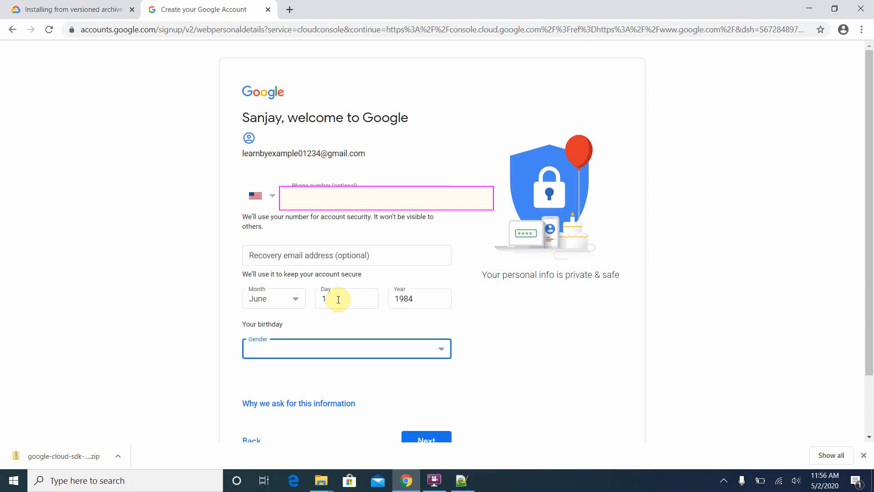
key(m)
scroll(414, 366, down, 2)
click(414, 366)
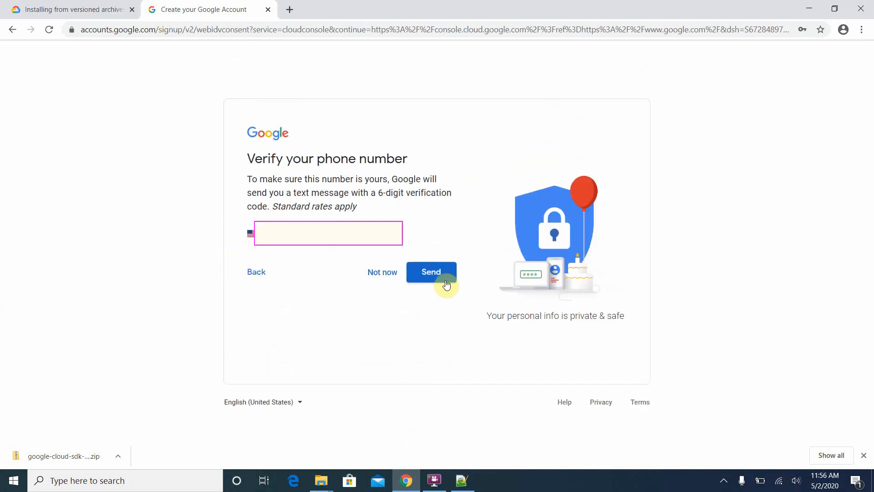
- Send a code to the phone and enter the texted code to verify it
click(440, 279)
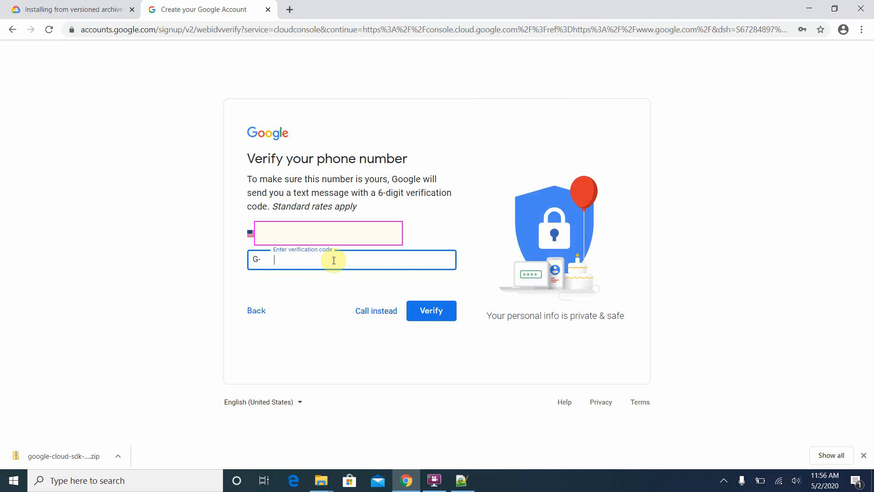
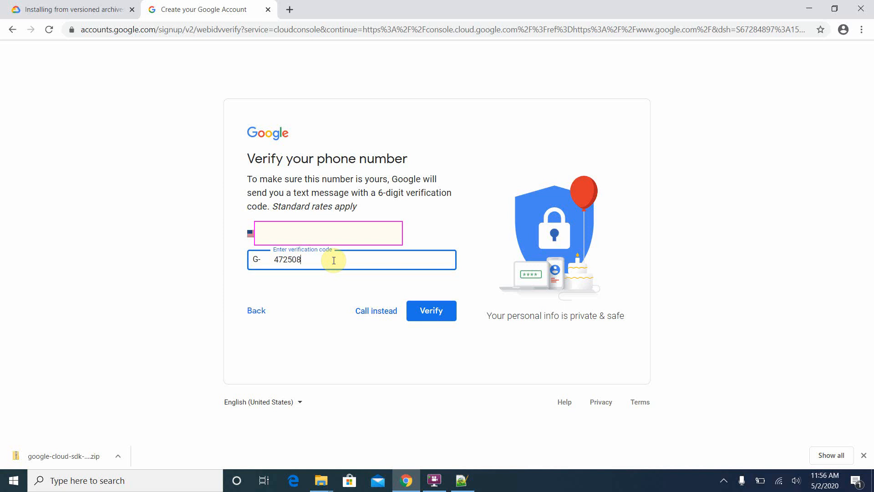
click(432, 319)
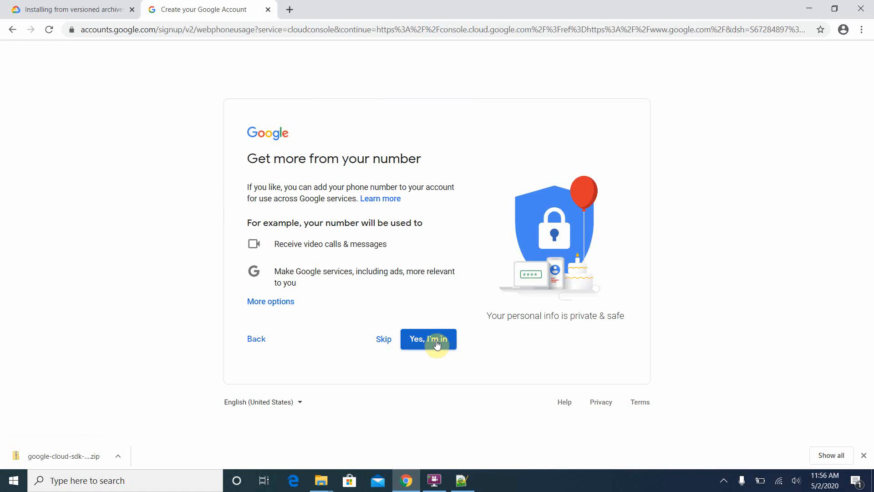
- Allow the number across Google services and agree to Google's Privacy and Terms
click(436, 345)
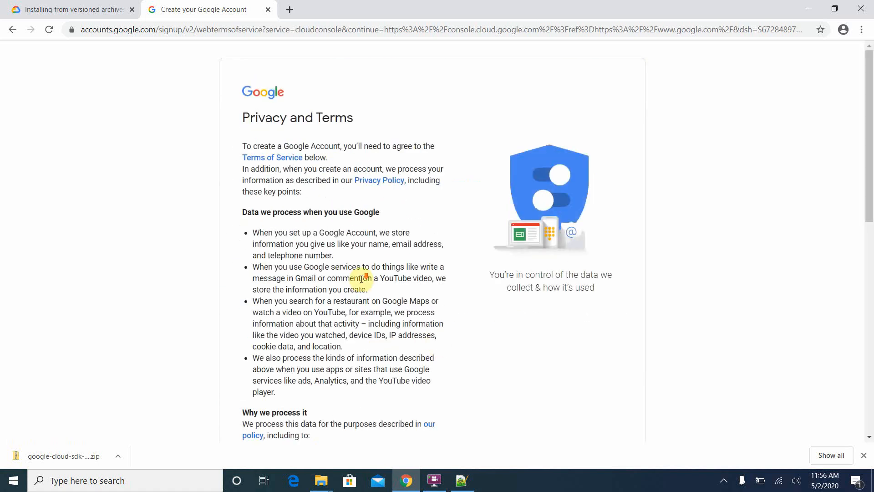
scroll(361, 279, down, 4)
scroll(360, 279, down, 7)
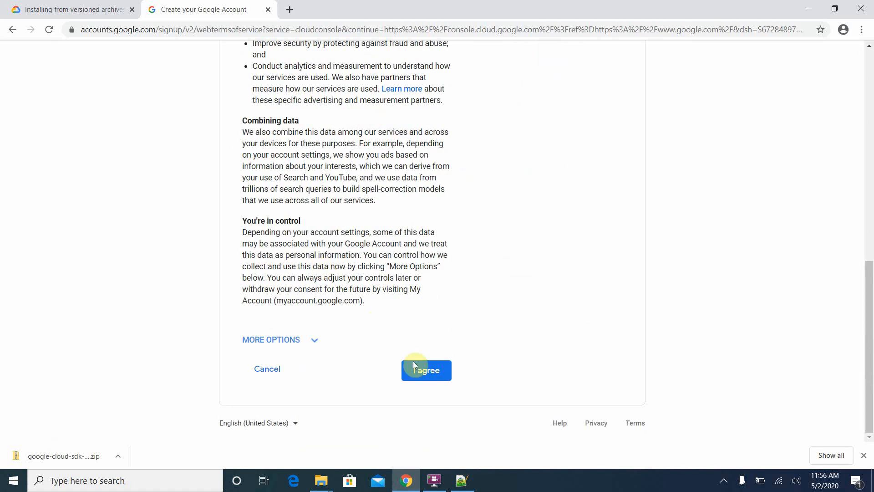
click(419, 373)
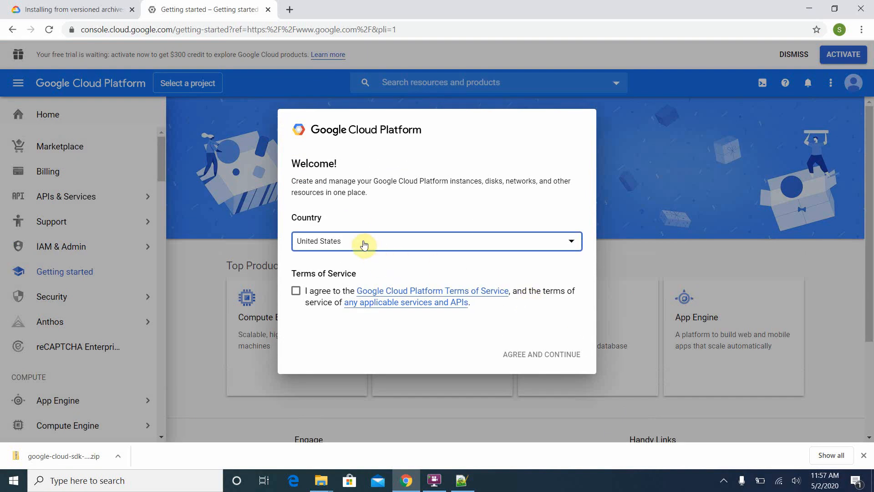
- Accept the Cloud Platform terms of service, then choose TRY FOR FREE for the $300 credit
click(296, 292)
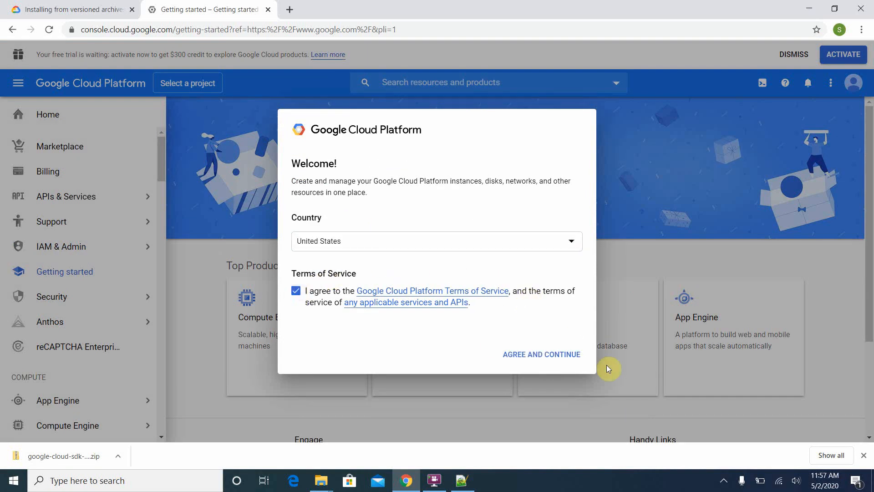
click(539, 355)
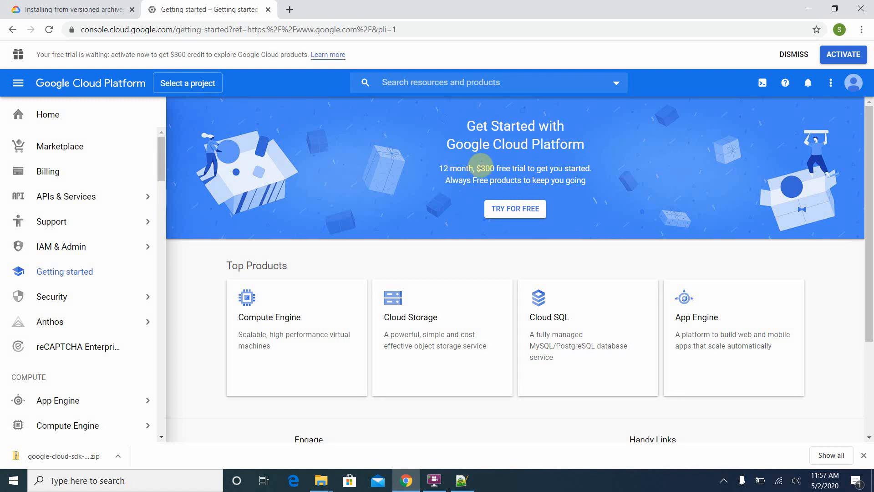
triple_click(481, 166)
click(514, 210)
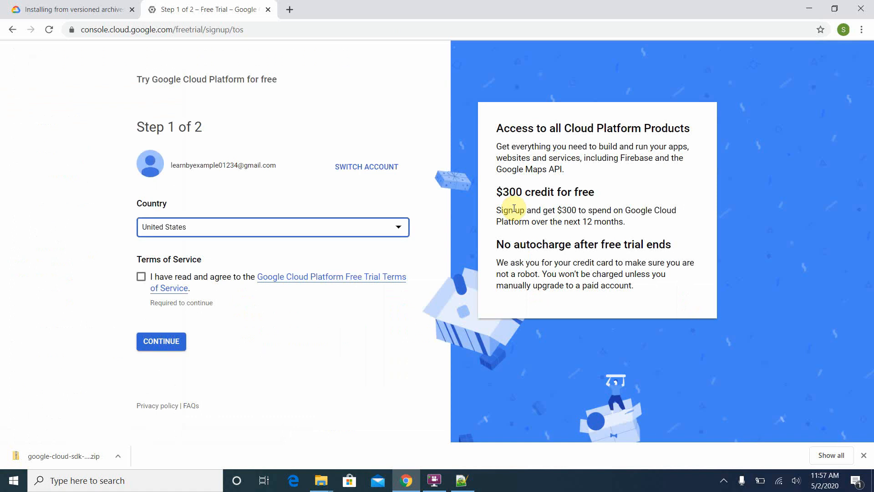
- Accept the free-trial terms, continue to step 2, and read the $300 credit notice
click(141, 276)
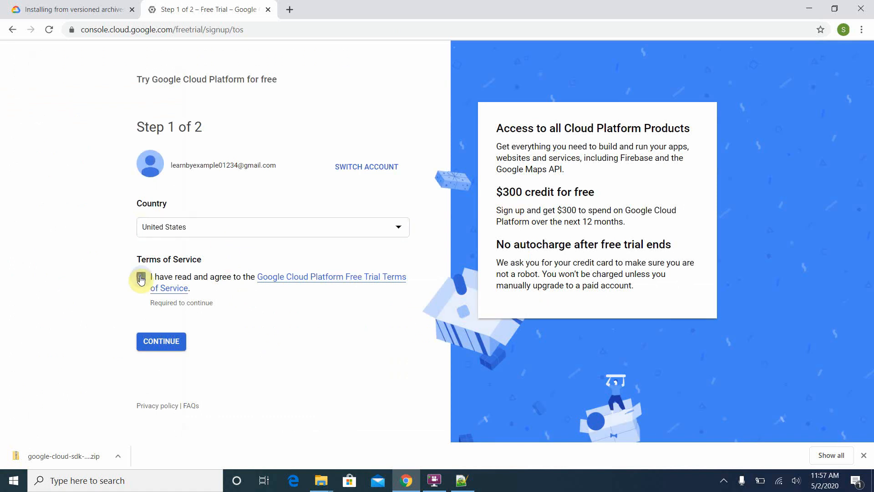
click(162, 348)
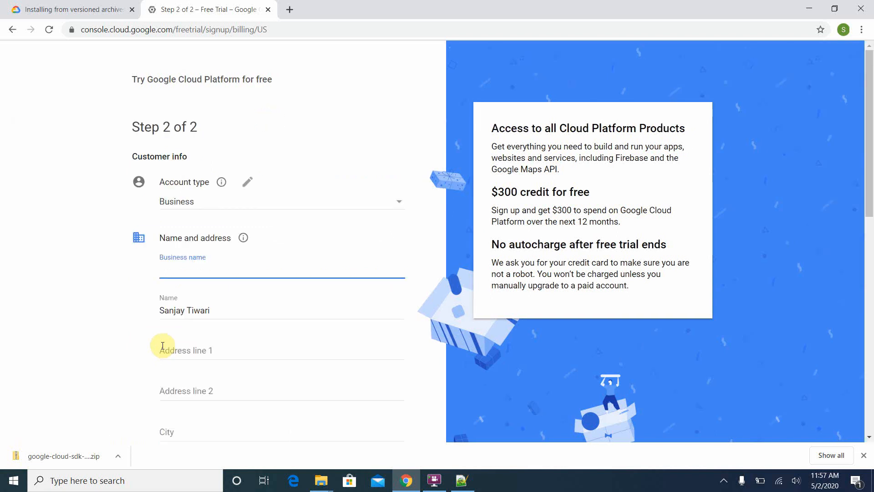
triple_click(541, 223)
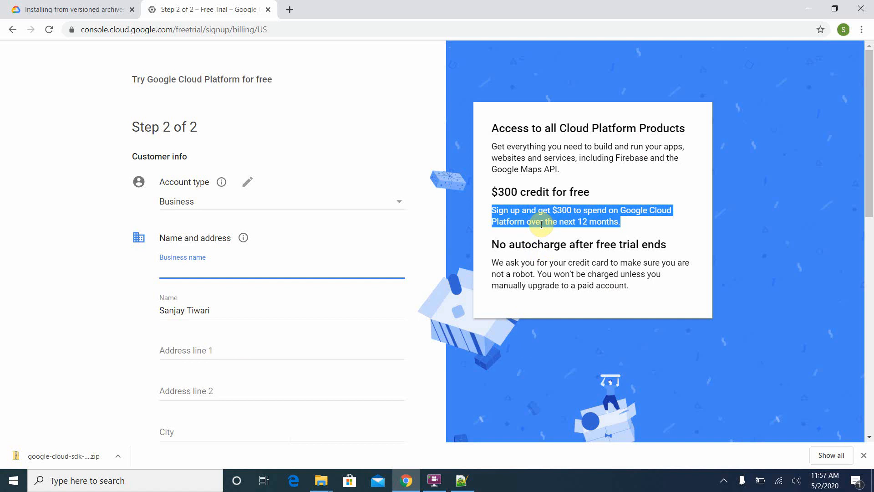
double_click(522, 215)
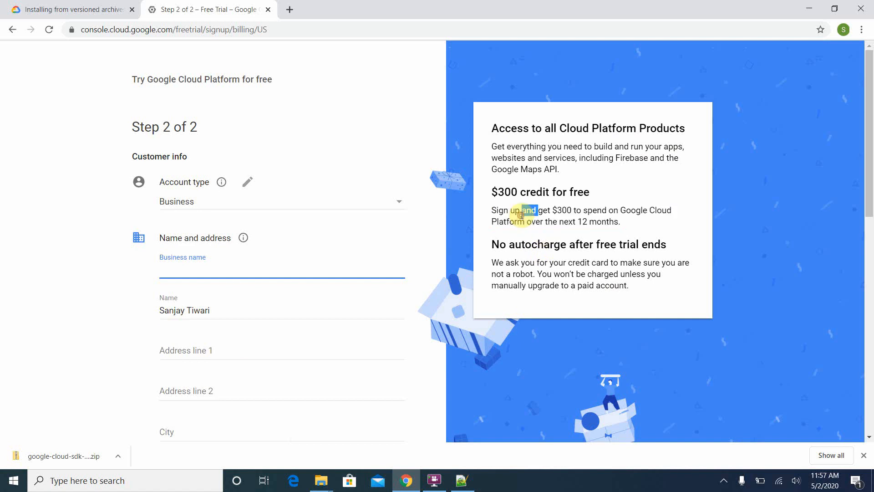
click(592, 222)
double_click(592, 222)
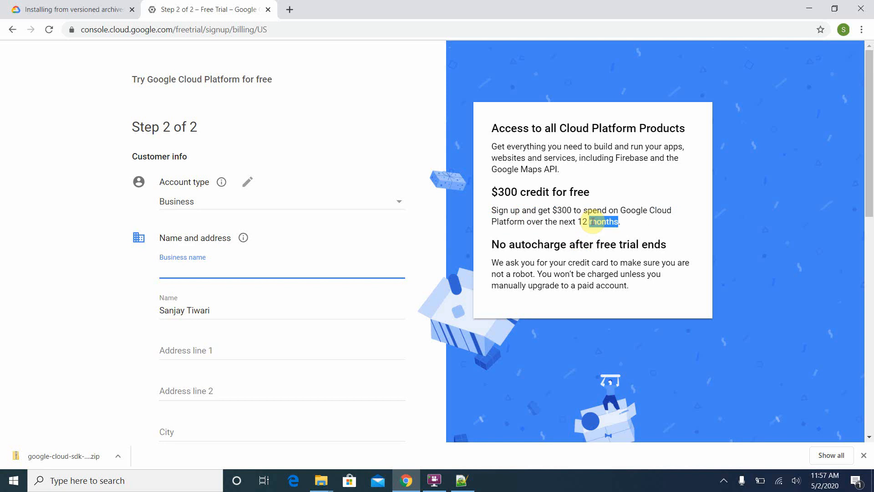
double_click(561, 244)
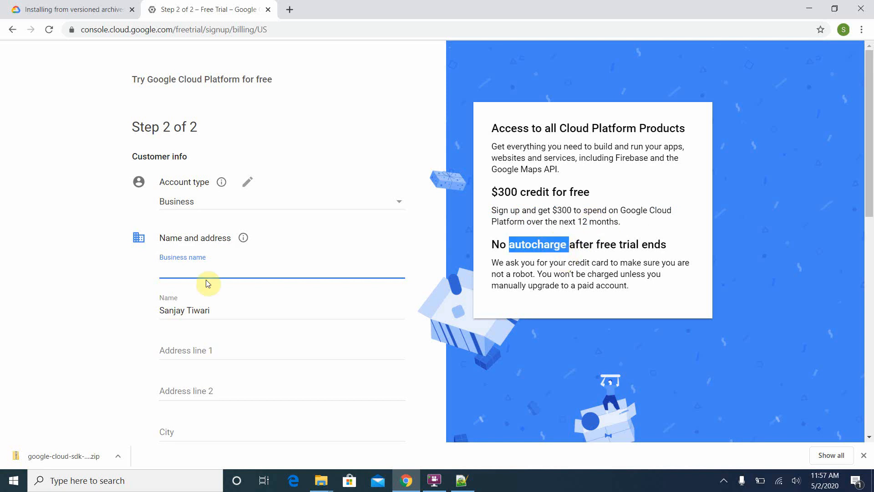
- Enter business name 'npa', choose credit or debit card payment, and start the free trial
click(190, 270)
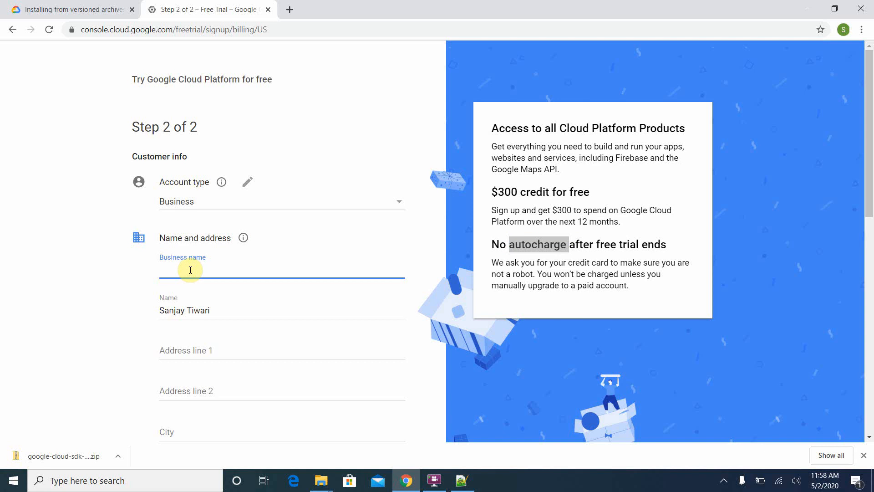
text(npa)
key(Tab)
key(Tab)
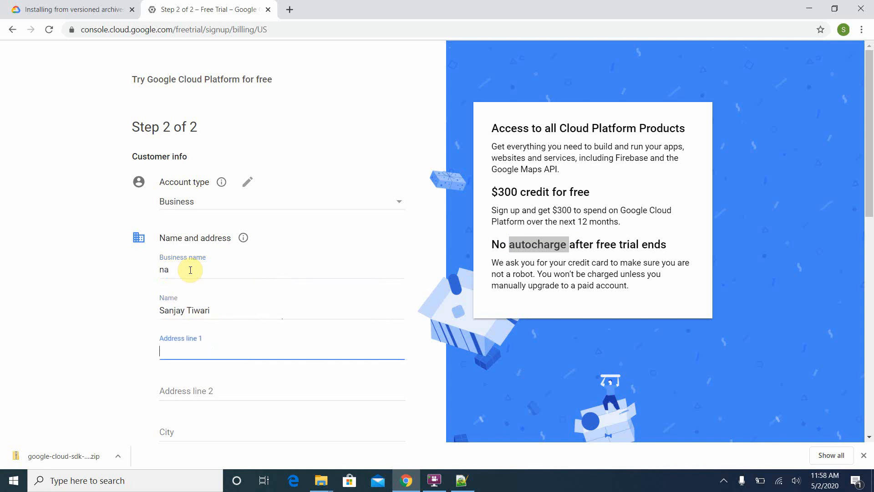
scroll(190, 270, down, 3)
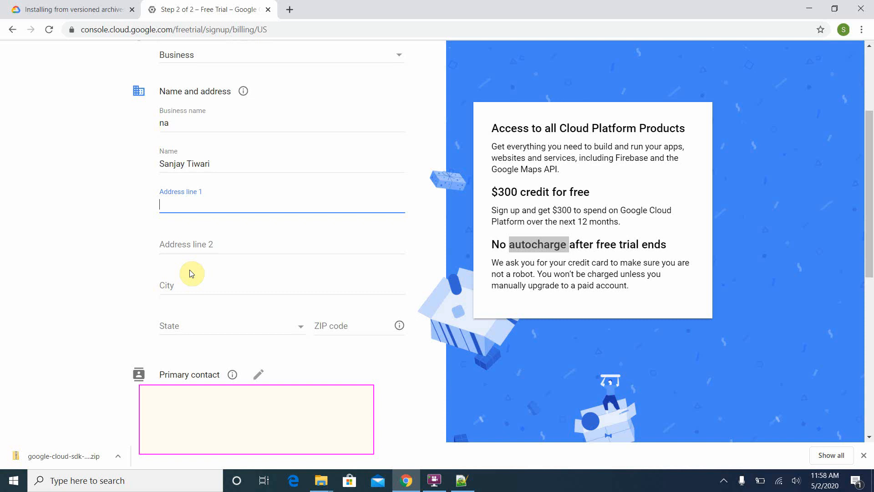
scroll(191, 272, down, 8)
scroll(35, 183, up, 1)
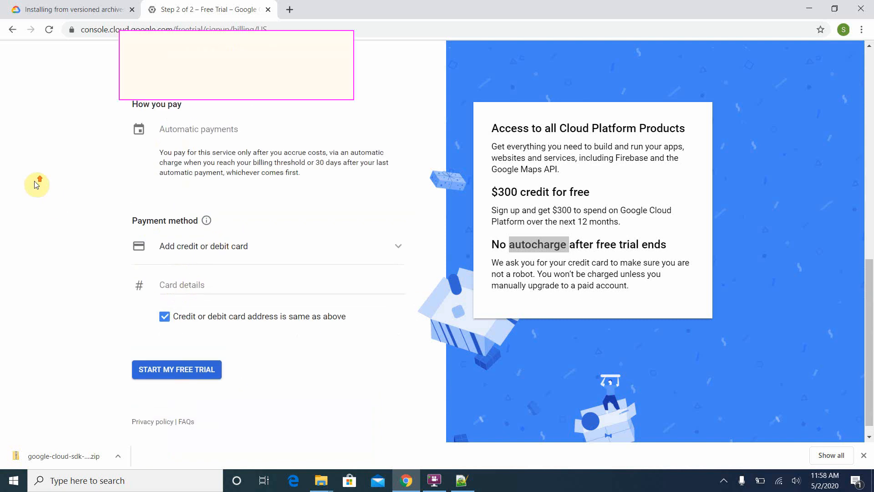
click(217, 248)
scroll(117, 248, up, 1)
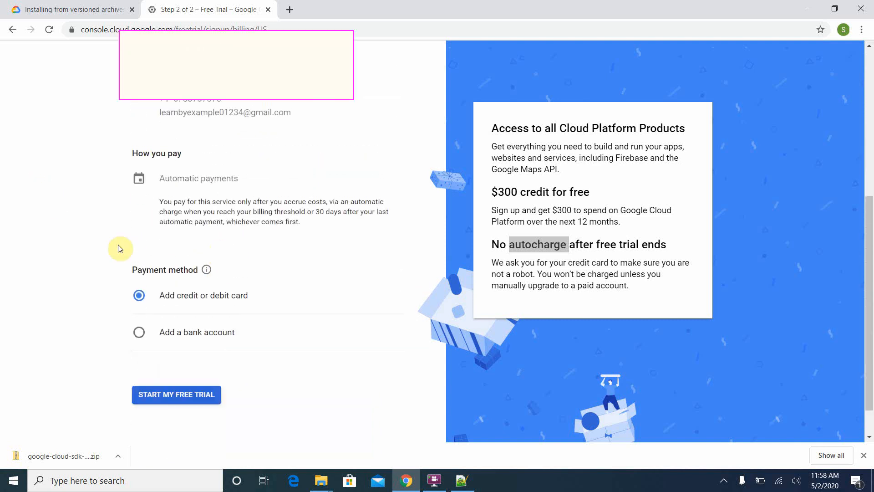
scroll(108, 255, down, 1)
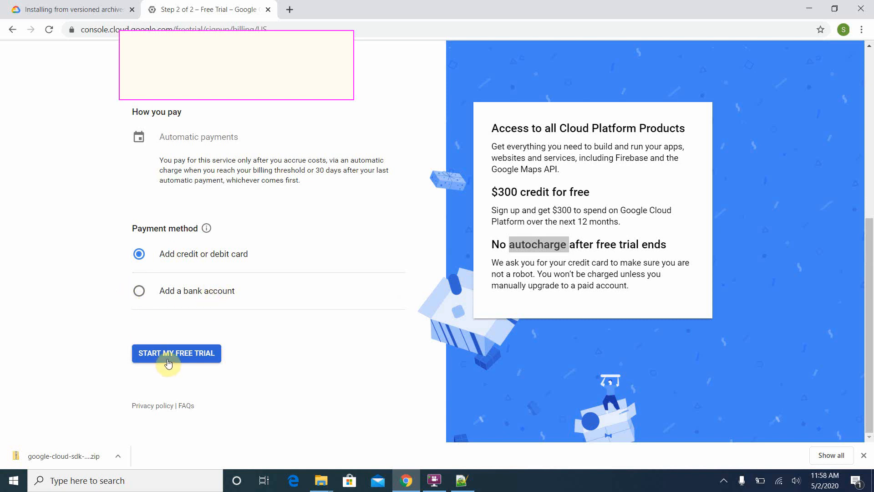
click(141, 254)
click(167, 366)
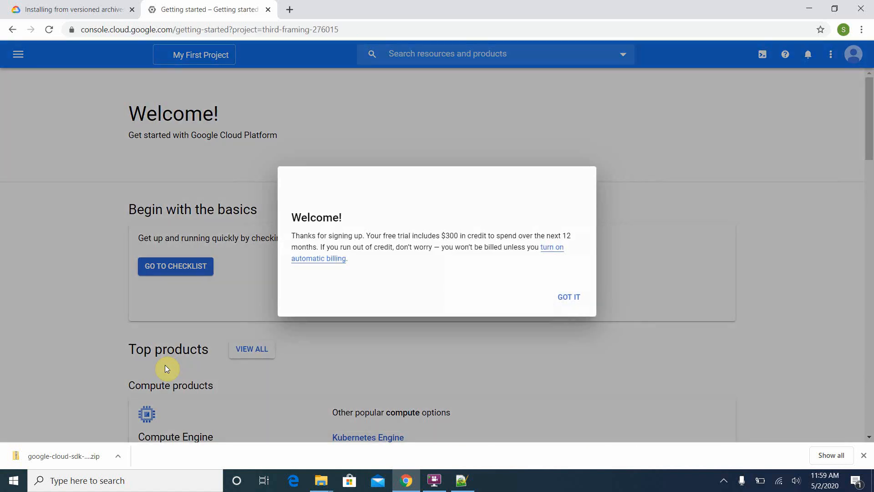
- Dismiss the Welcome dialog, go to the Home dashboard, and open the My First Project picker
click(570, 298)
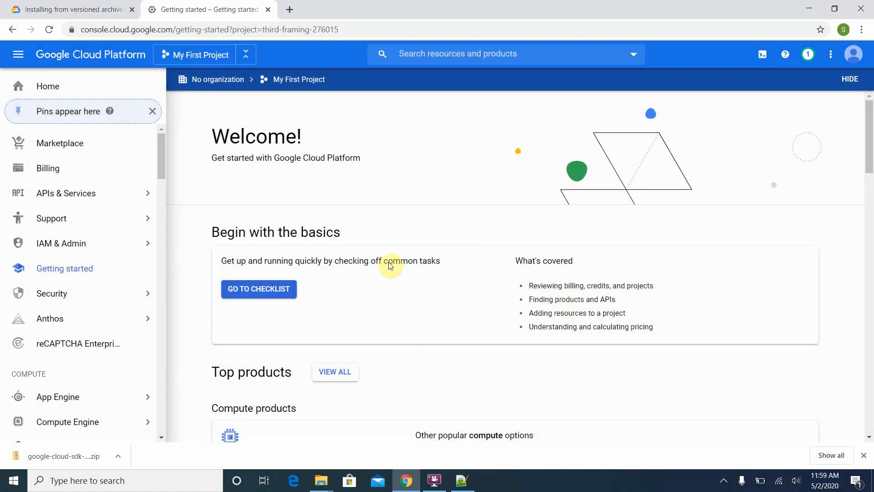
scroll(435, 335, down, 7)
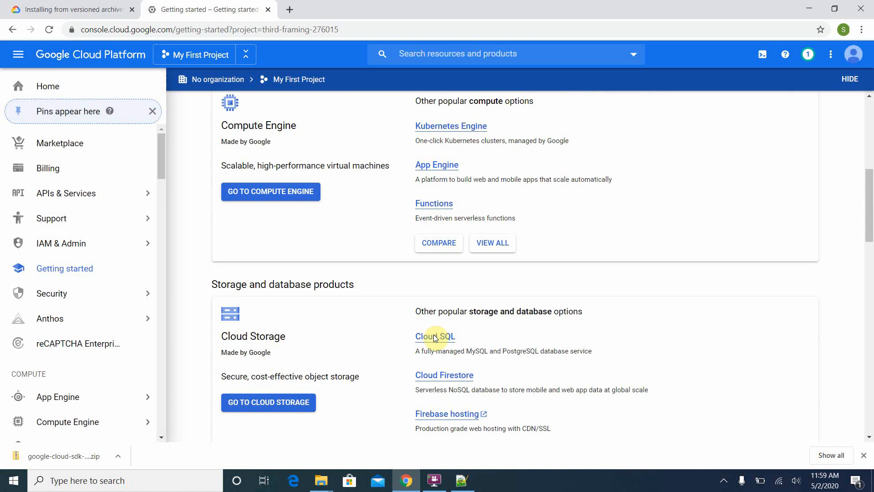
scroll(436, 335, up, 7)
click(69, 83)
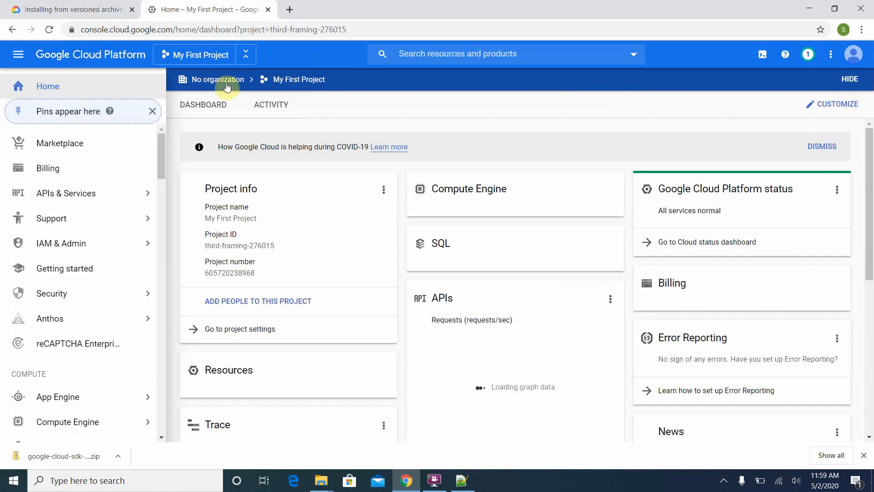
click(231, 63)
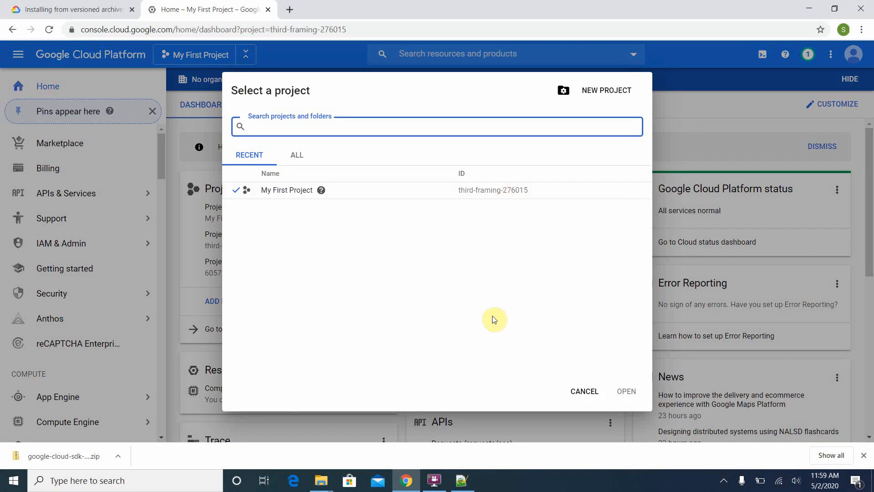
- Create a new project named learning-project, using a hyphen instead of an underscore
click(608, 91)
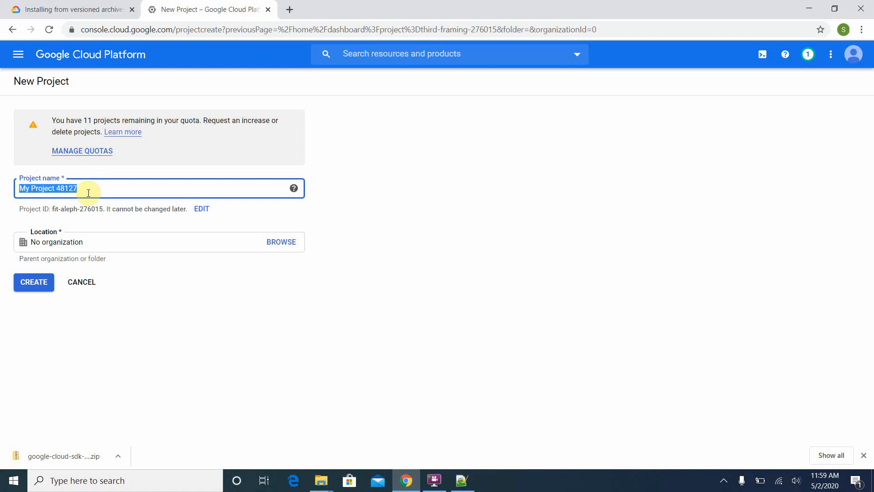
text(learning_)
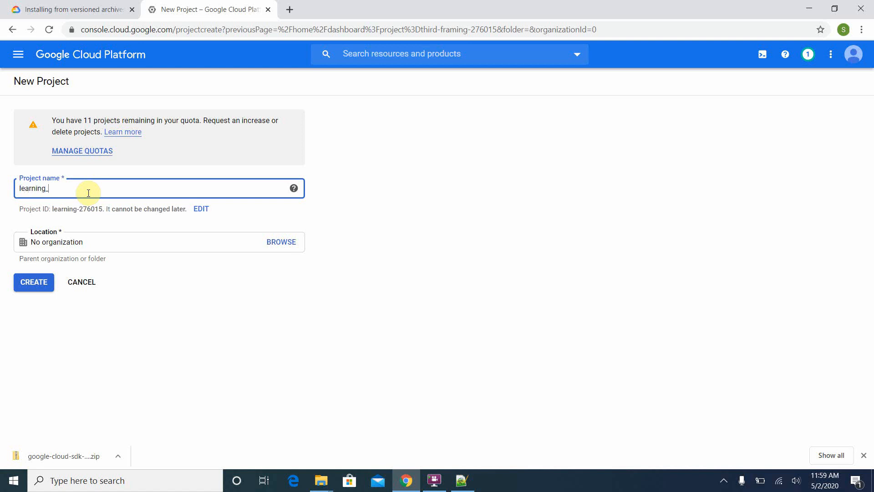
text(project)
click(125, 189)
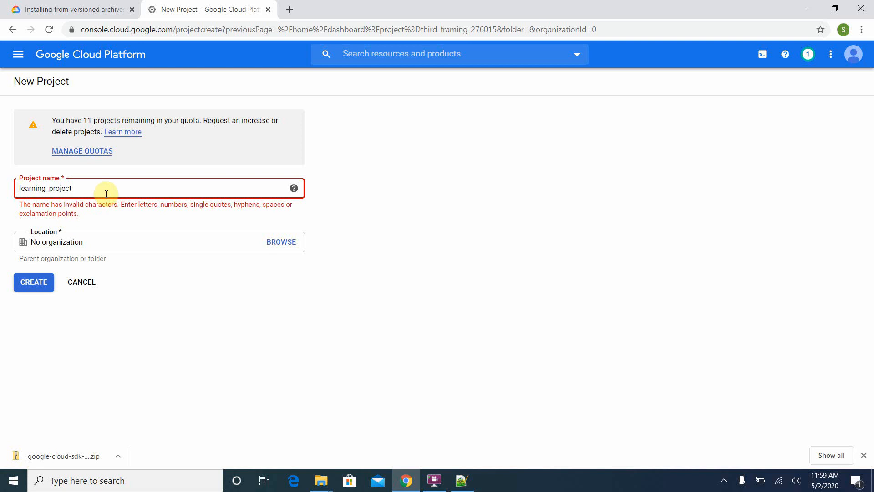
key(BackSpace)
key(BackSpace)
key(BackSpace)
key(BackSpace)
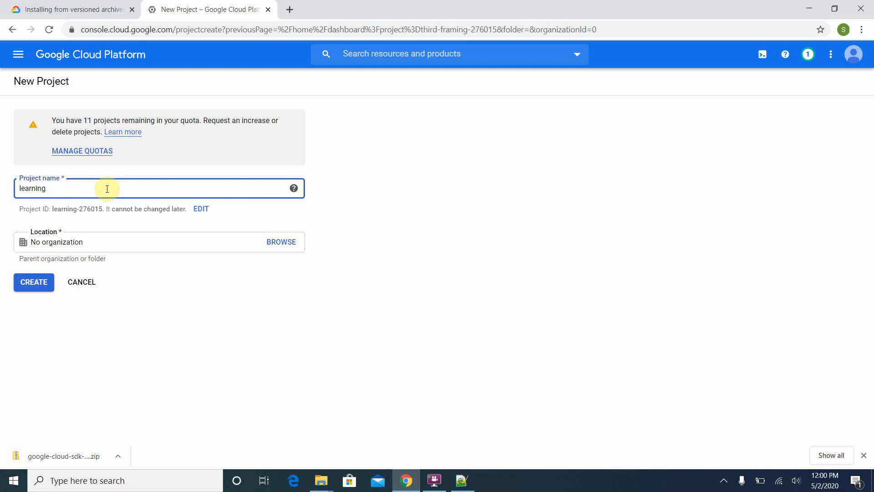
text(-project)
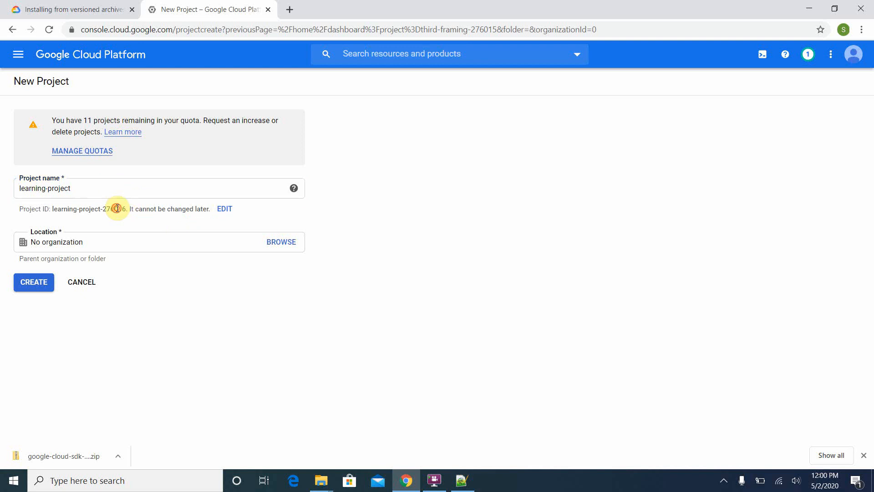
double_click(116, 208)
click(33, 282)
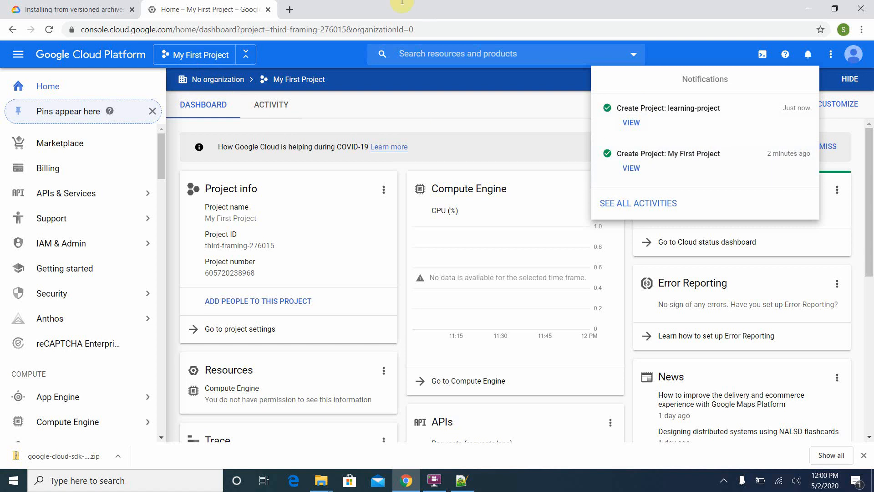
- Close notifications and switch the active project to learning-project
click(210, 58)
click(186, 53)
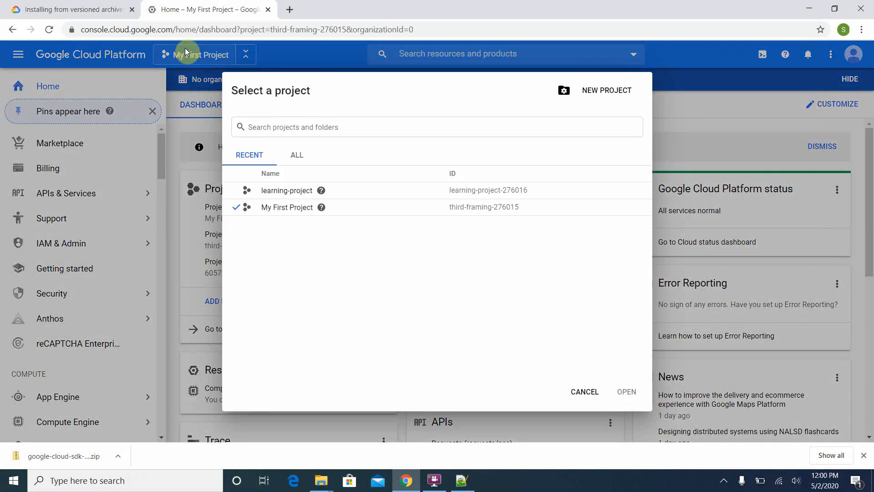
click(268, 191)
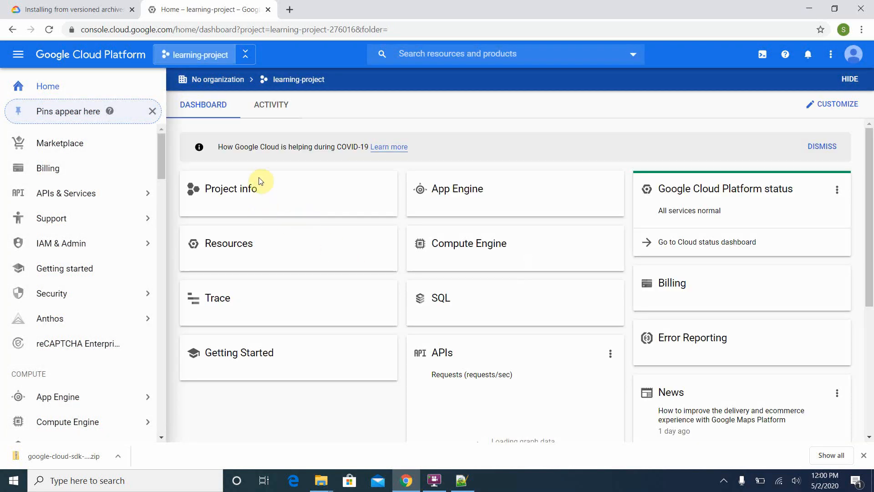
scroll(490, 218, down, 3)
scroll(353, 285, up, 3)
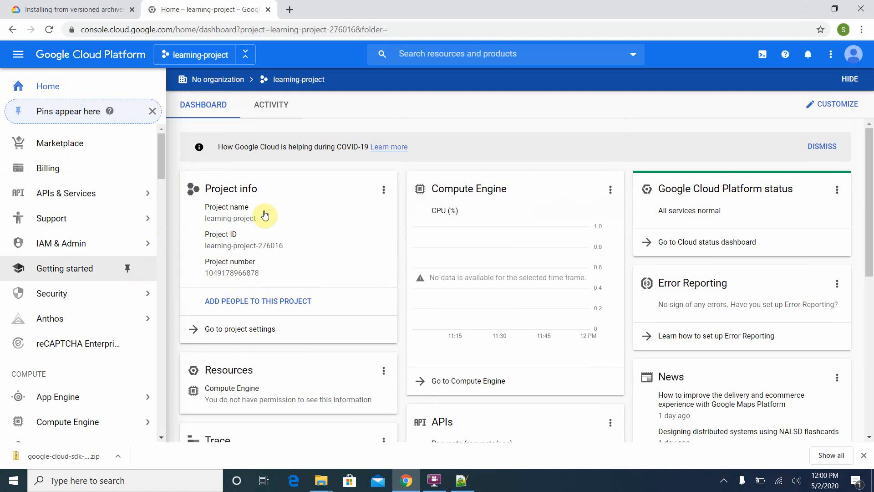
- Select the project name, project ID and project number in the Project info card
drag(305, 222, 214, 223)
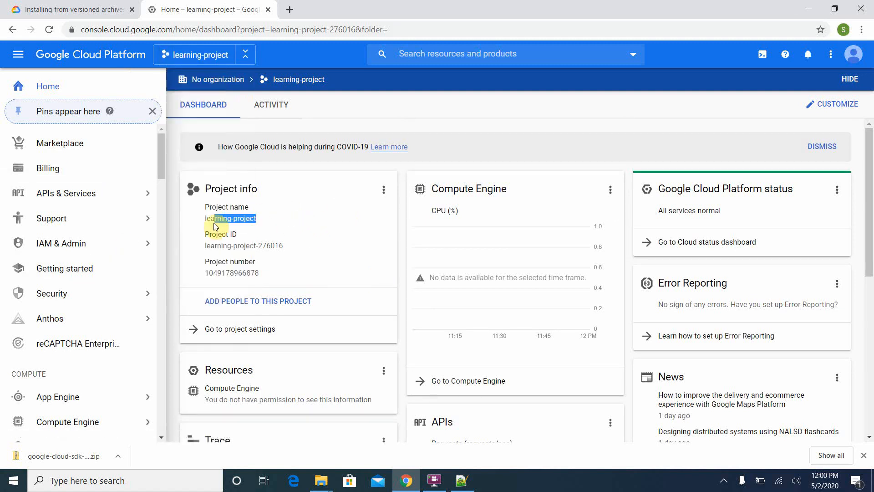
click(206, 224)
drag(284, 245, 206, 245)
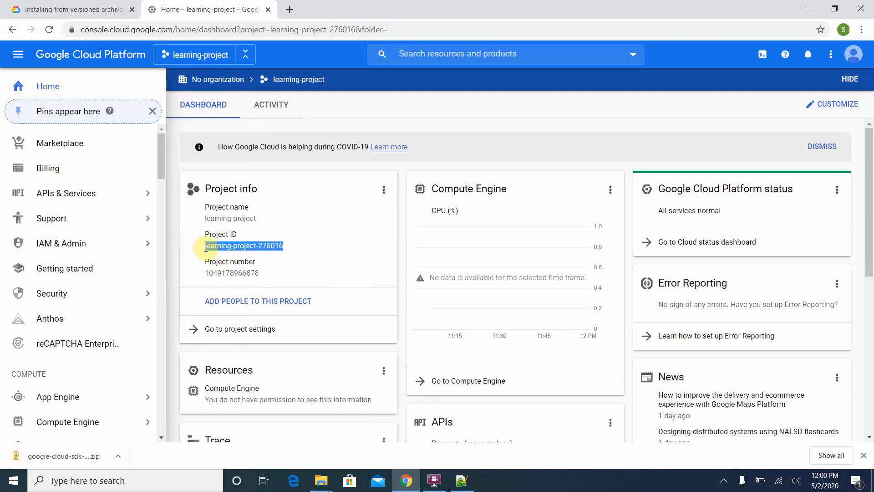
click(236, 270)
double_click(237, 272)
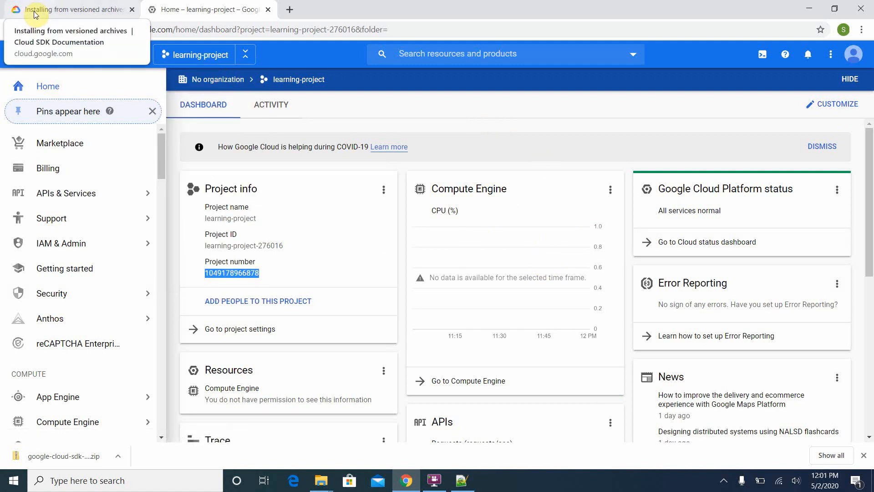
- Switch to the Cloud SDK installation docs tab and reveal its full address
click(86, 9)
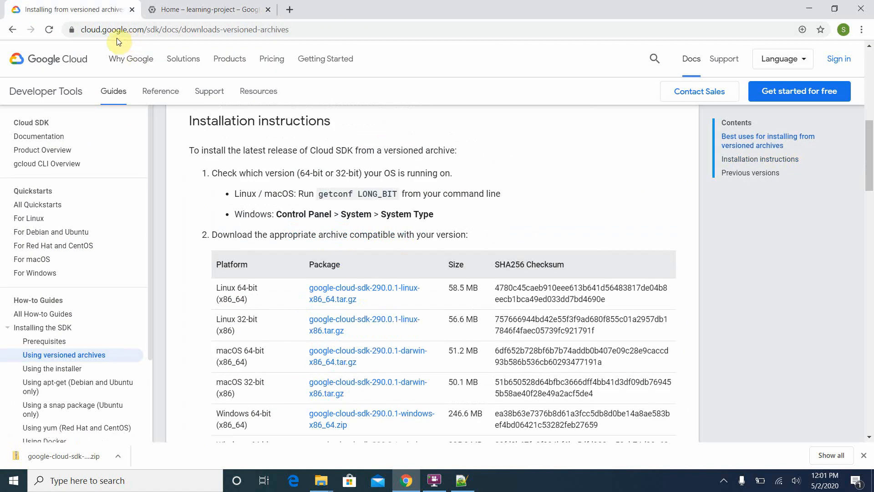
click(113, 34)
double_click(133, 28)
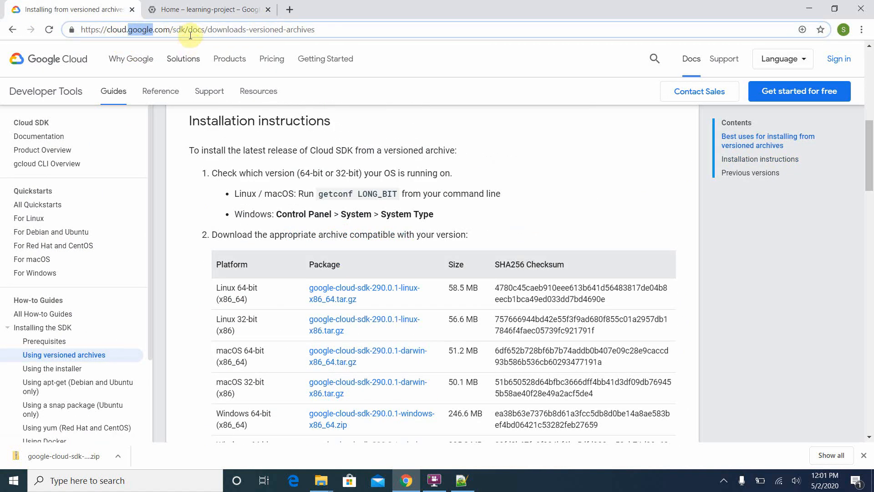
- In a new tab, load 'Installing from versioned archives' and mark the Windows 64-bit with Python bundled entry
click(288, 12)
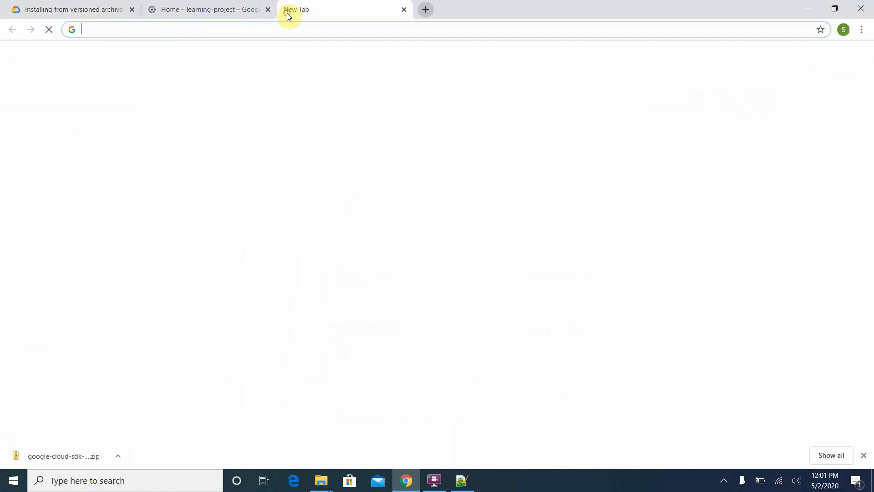
text(down)
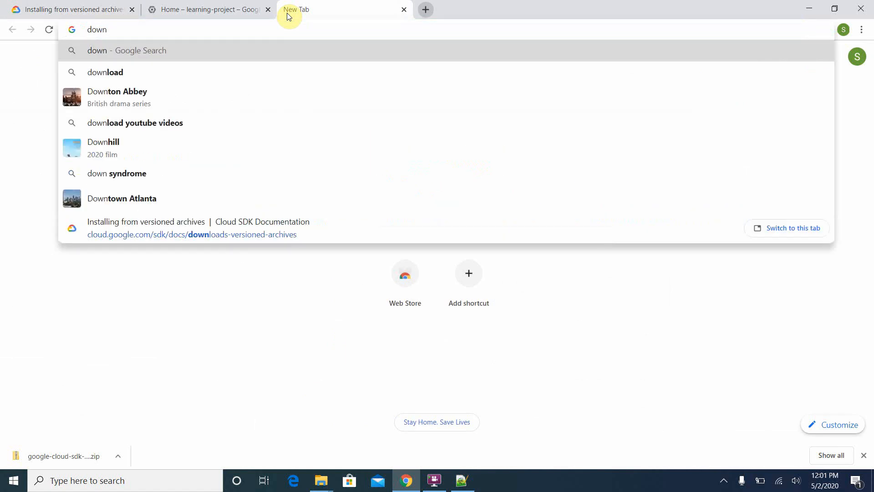
text(load c)
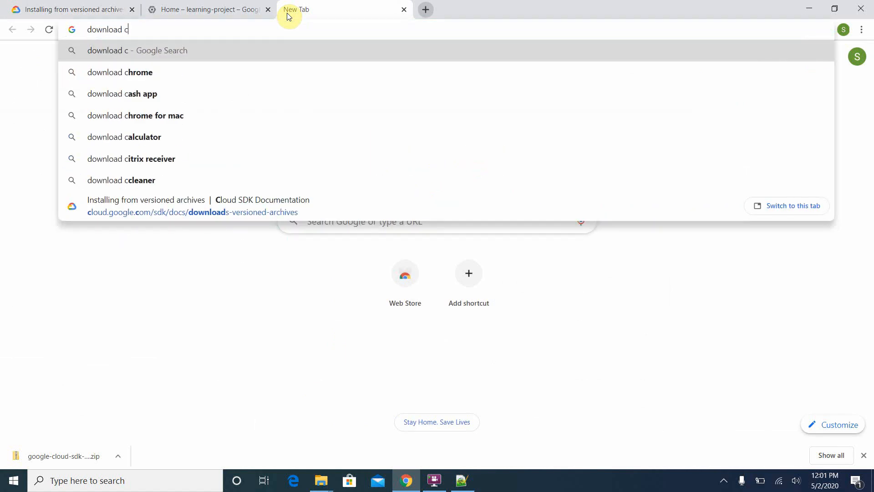
text(loud sdk from a)
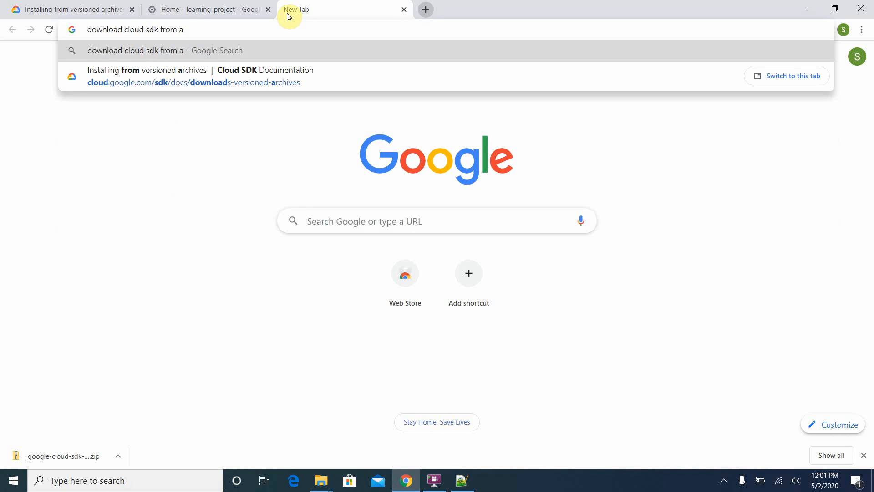
key(Down)
key(Return)
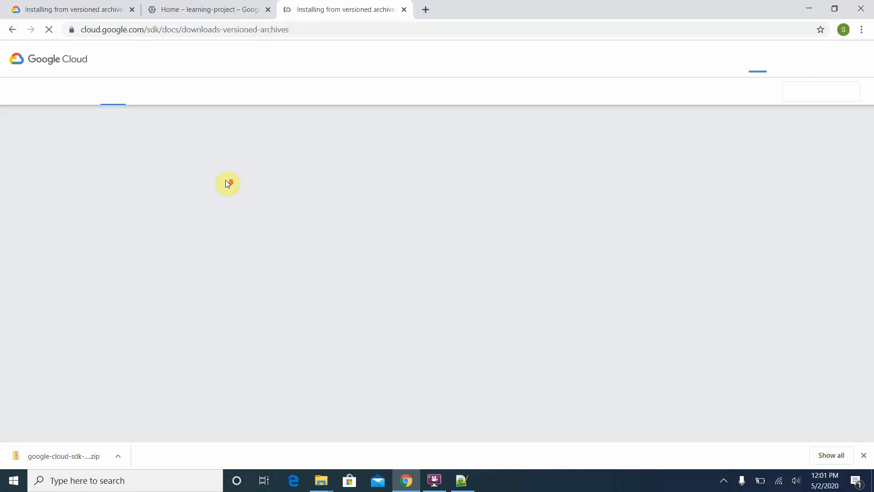
scroll(227, 182, down, 15)
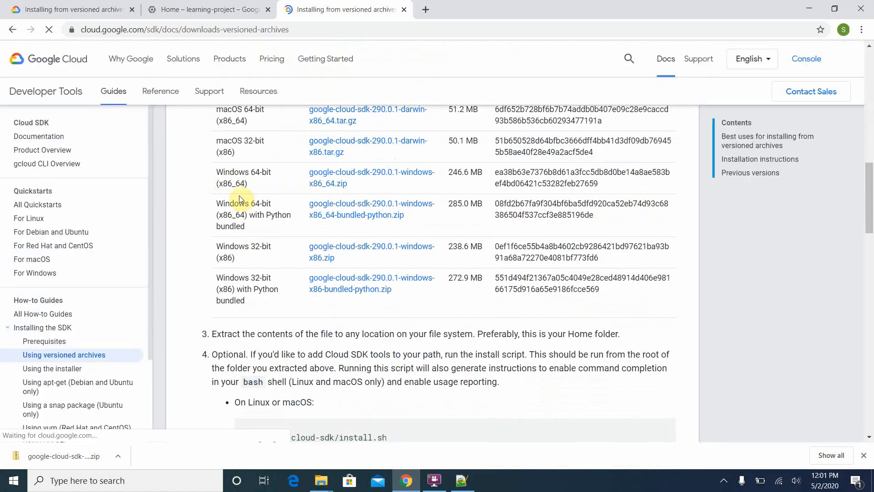
drag(219, 204, 245, 227)
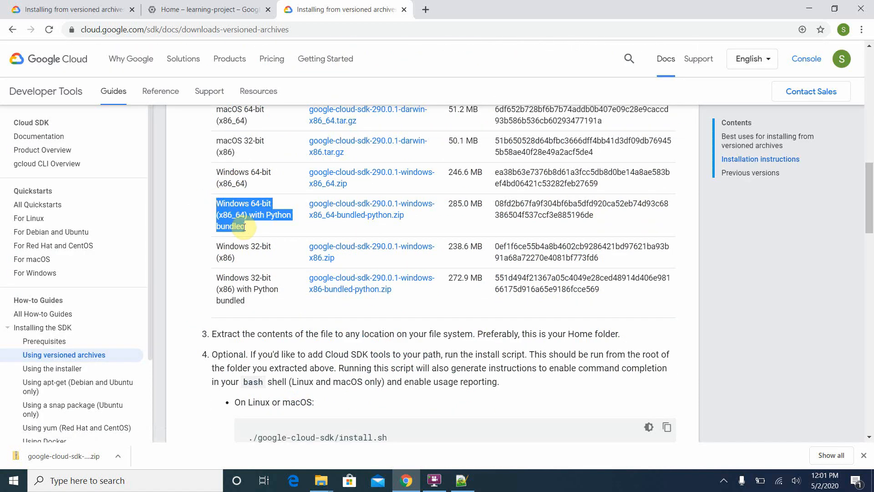
- Extract the downloaded Cloud SDK zip into Downloads with 7-Zip Extract Here
click(321, 480)
click(287, 458)
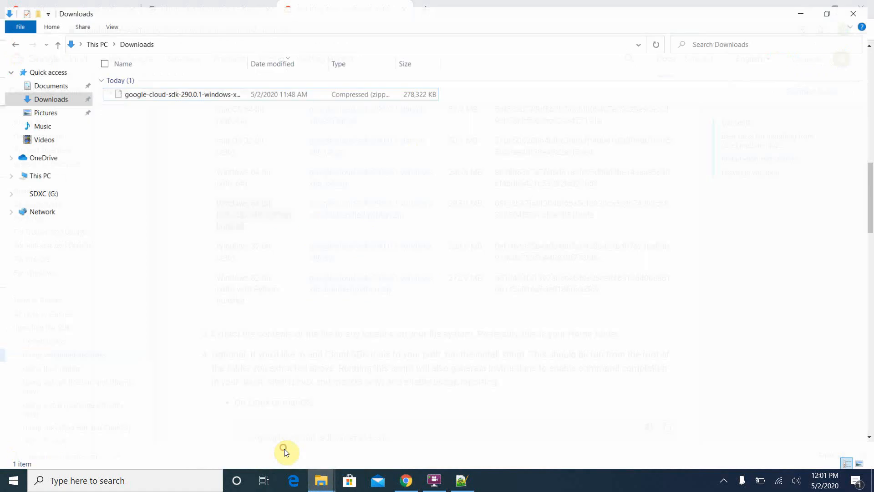
click(146, 87)
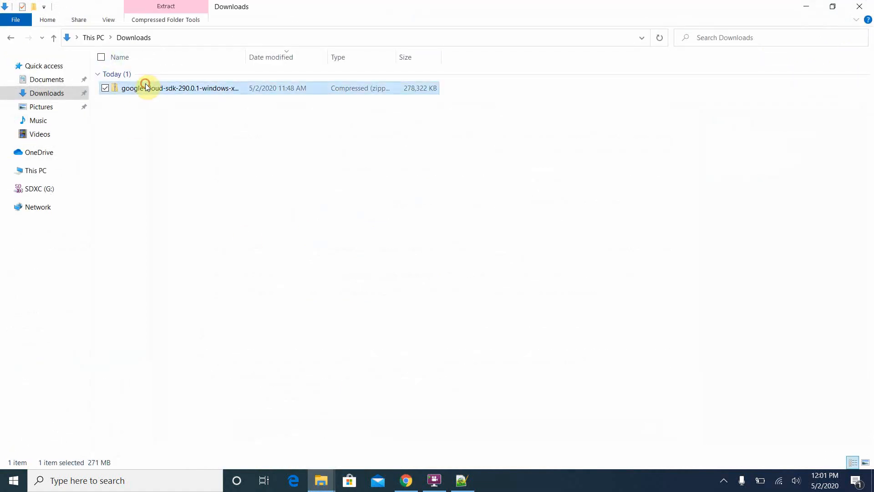
click(239, 85)
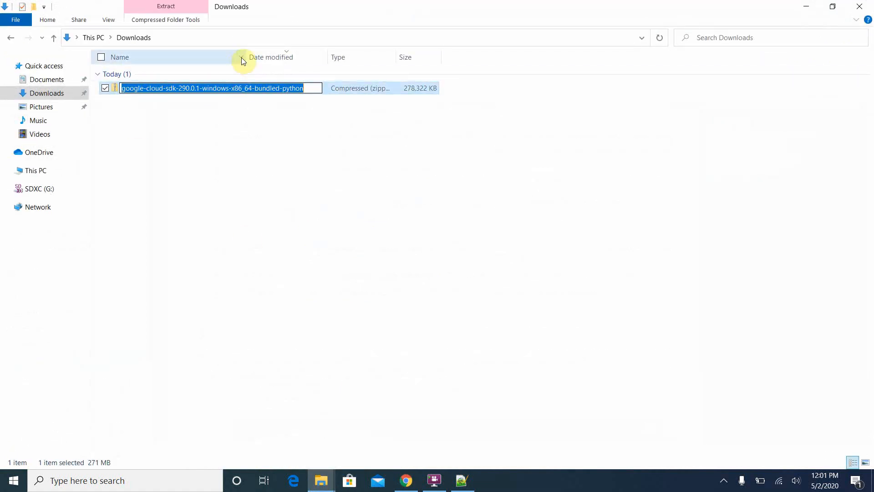
click(220, 155)
right_click(185, 87)
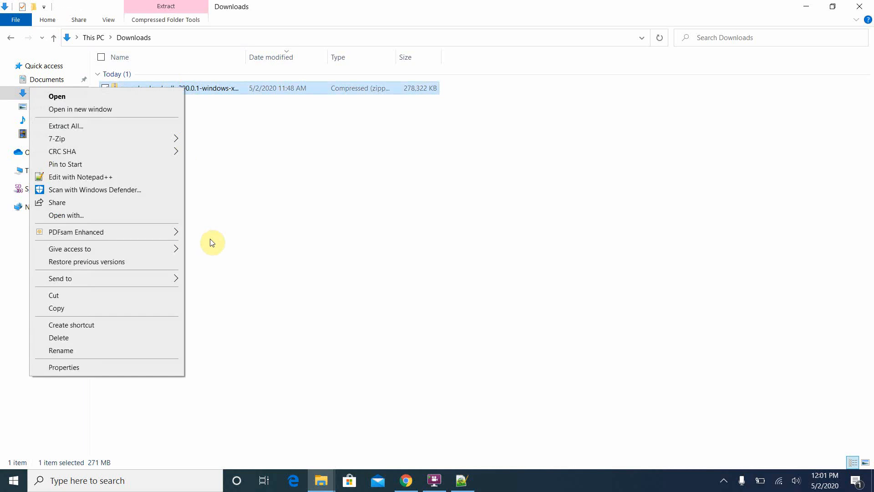
mouse_move(92, 137)
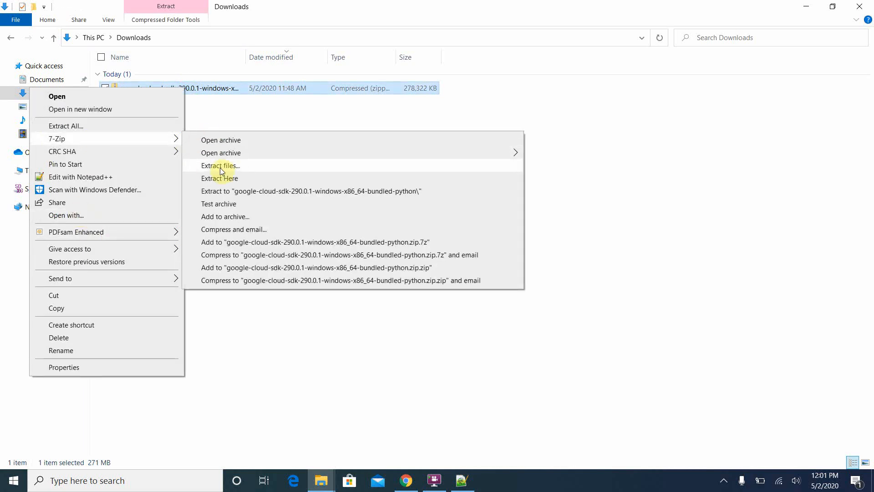
click(216, 180)
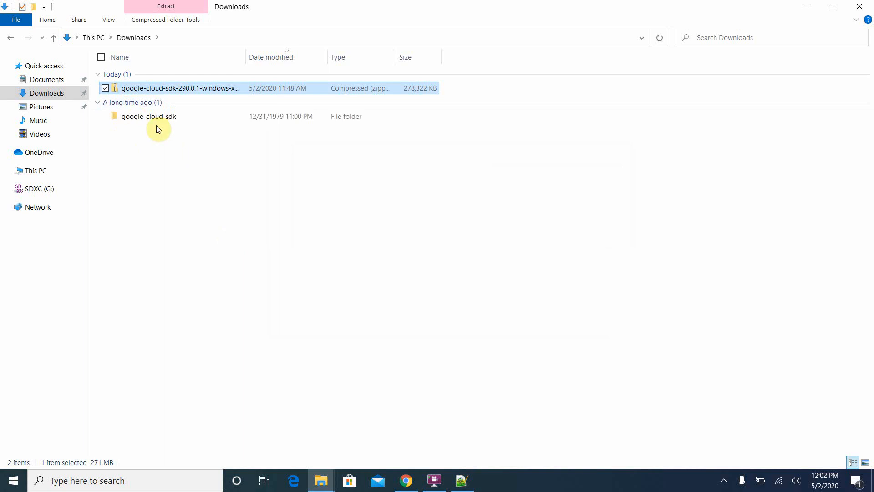
- Open the google-cloud-sdk folder and then its bin folder
click(157, 119)
double_click(156, 122)
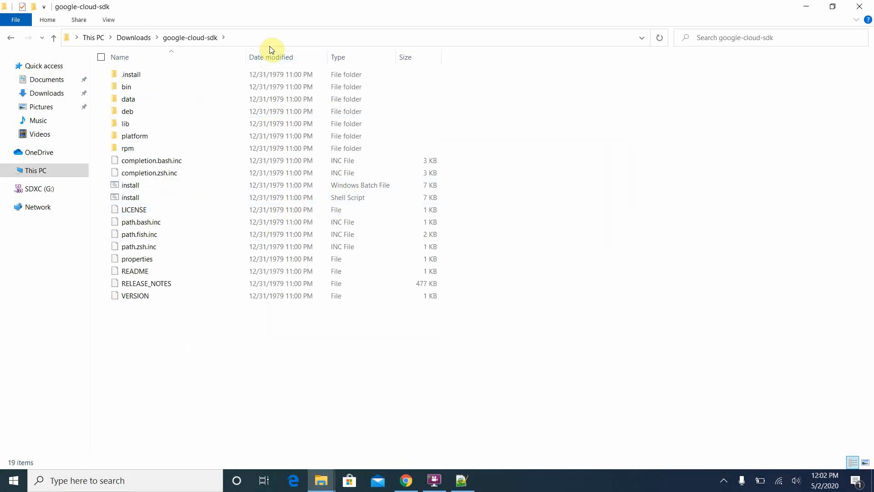
click(129, 98)
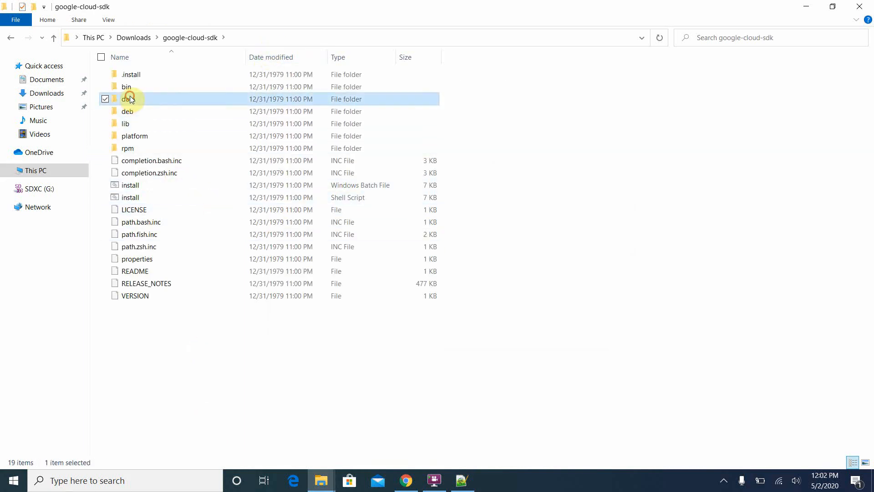
double_click(126, 87)
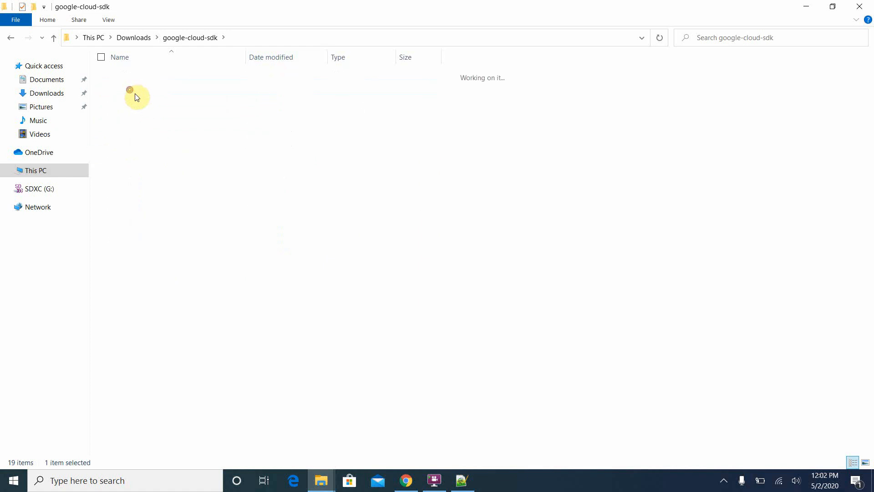
- Open a Command Prompt in the bin folder via cmd, copy the SDK path, then show the desktop
click(311, 39)
text(cmd)
key(Return)
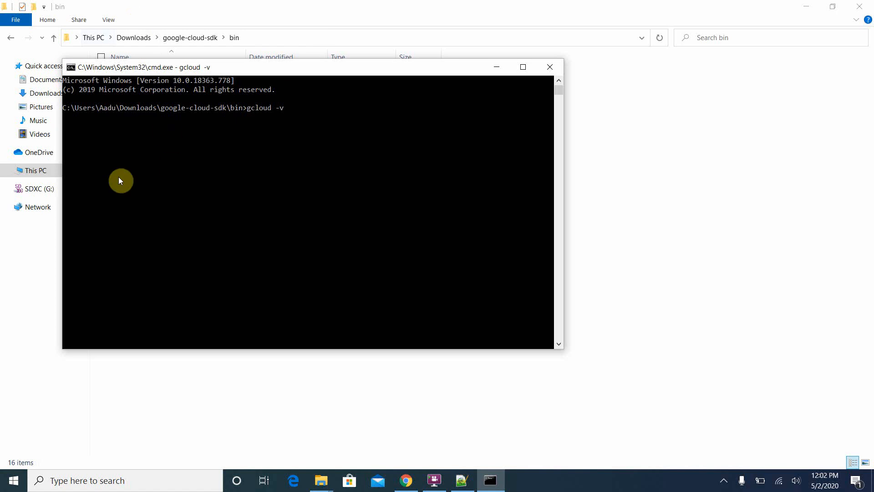
drag(67, 110, 230, 108)
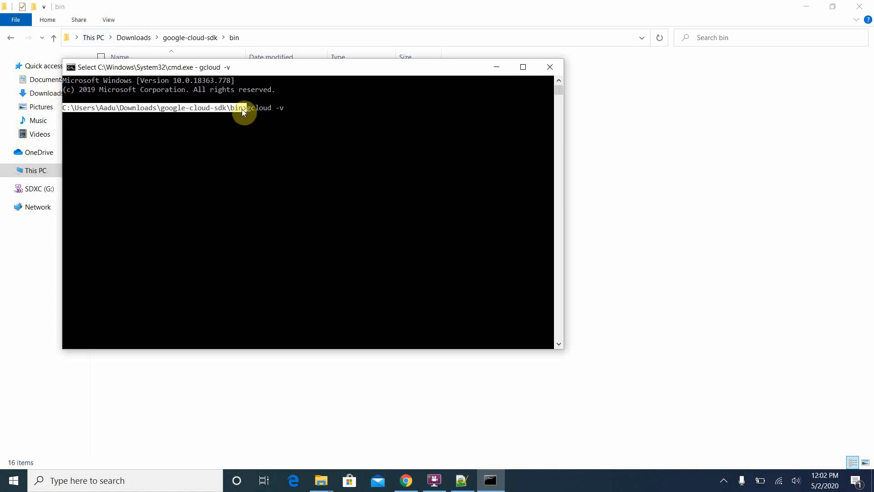
right_click(242, 109)
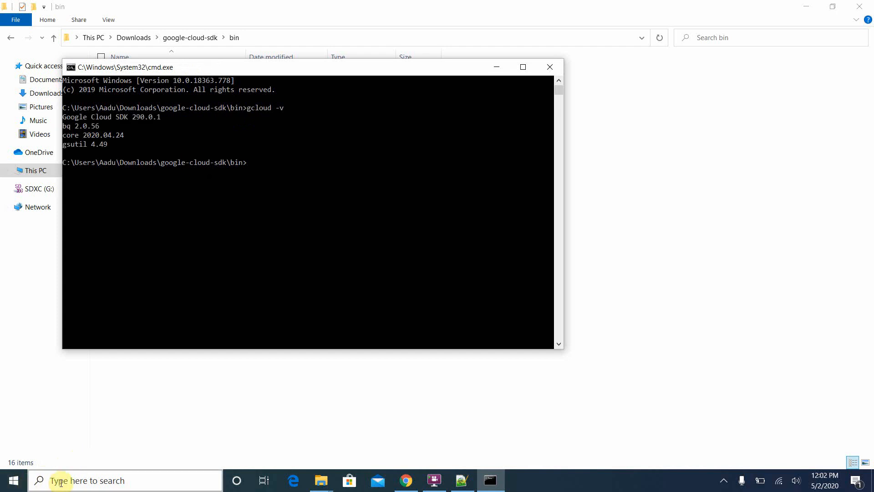
key(super+d)
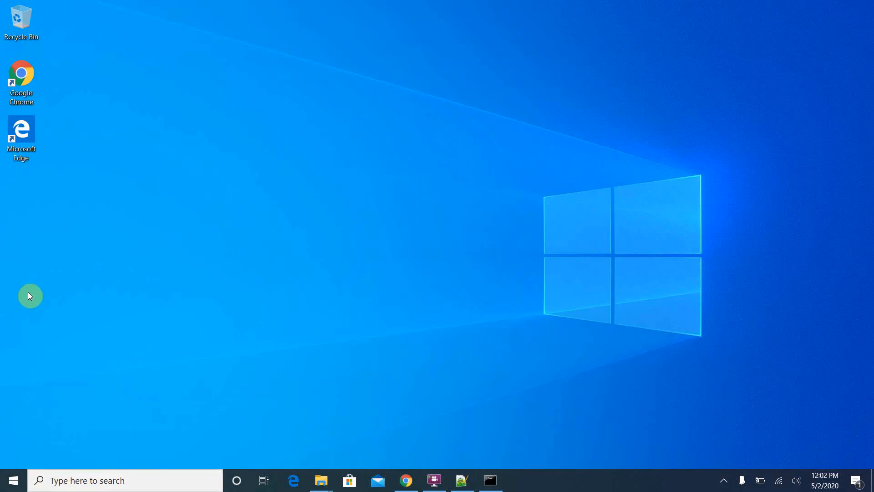
- Open This PC's system properties, go to Environment Variables and edit the system Path variable
click(320, 487)
click(234, 425)
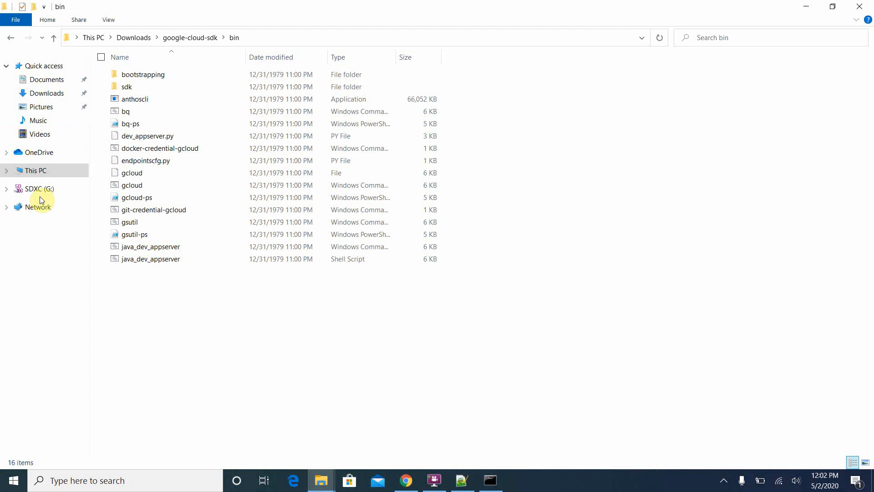
right_click(35, 171)
click(65, 320)
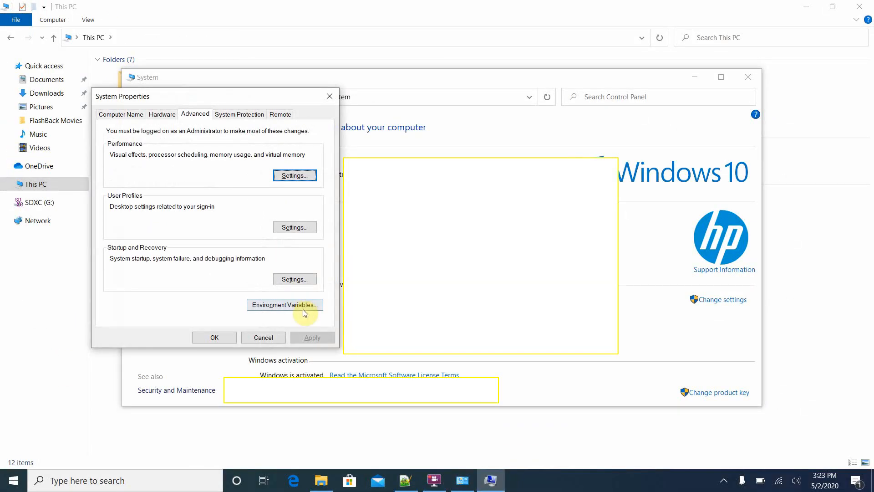
click(304, 313)
scroll(367, 303, down, 3)
click(329, 290)
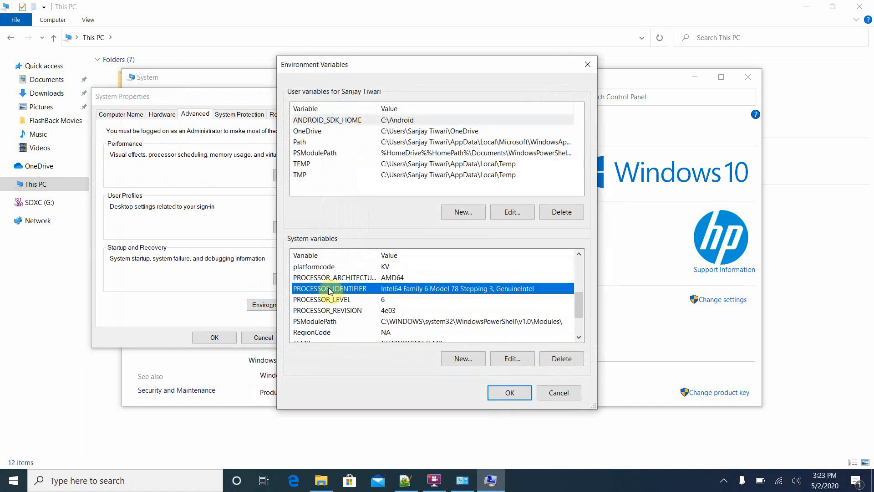
key(Down)
key(Down)
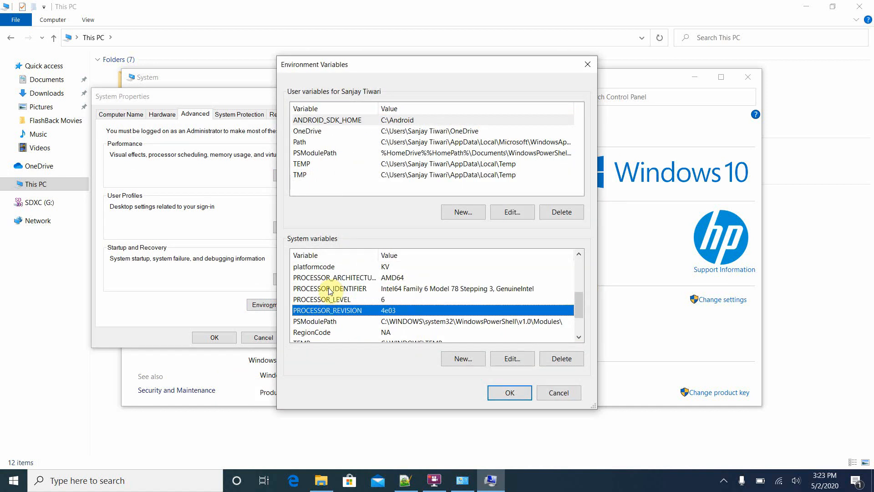
key(Down)
key(Up)
key(Up)
key(Up)
key(Up)
key(Up)
key(Up)
key(Up)
key(Up)
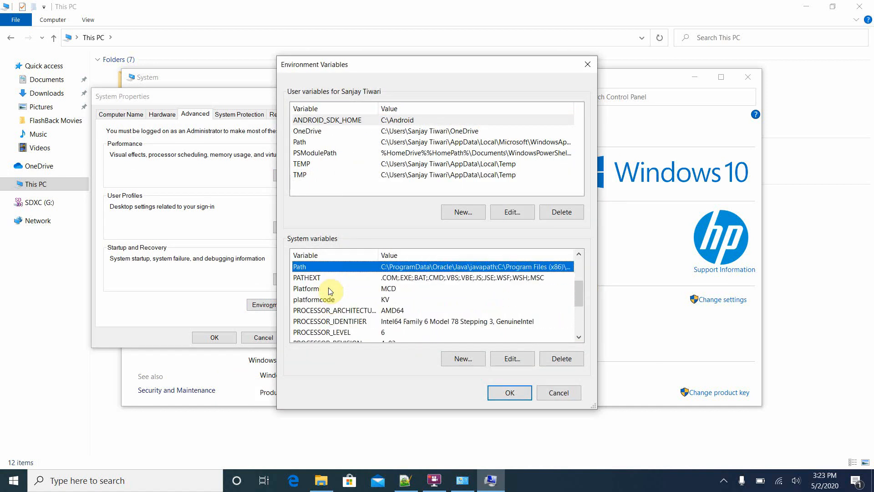
double_click(386, 270)
- Copy the full path of the Downloads google-cloud-sdk bin folder from File Explorer
click(321, 480)
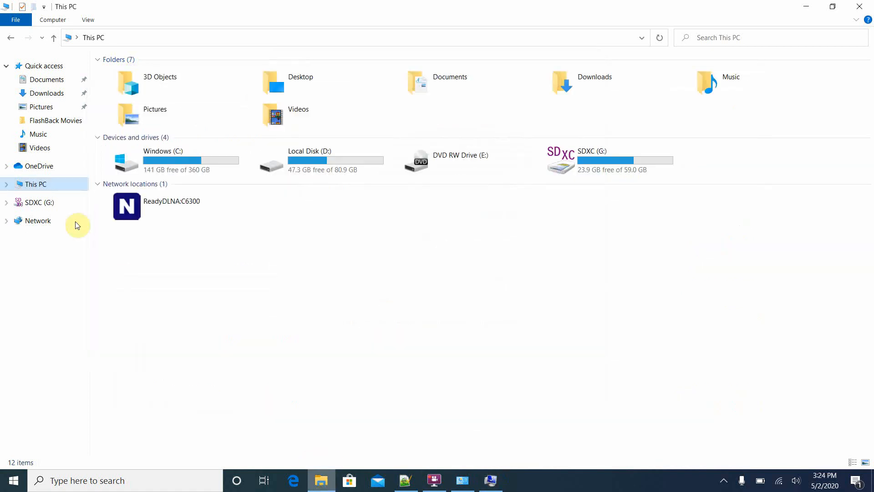
click(54, 95)
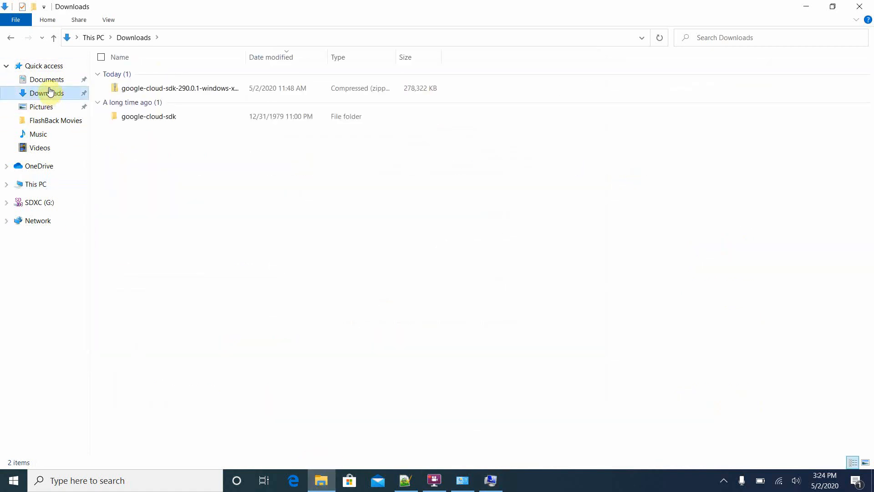
double_click(137, 114)
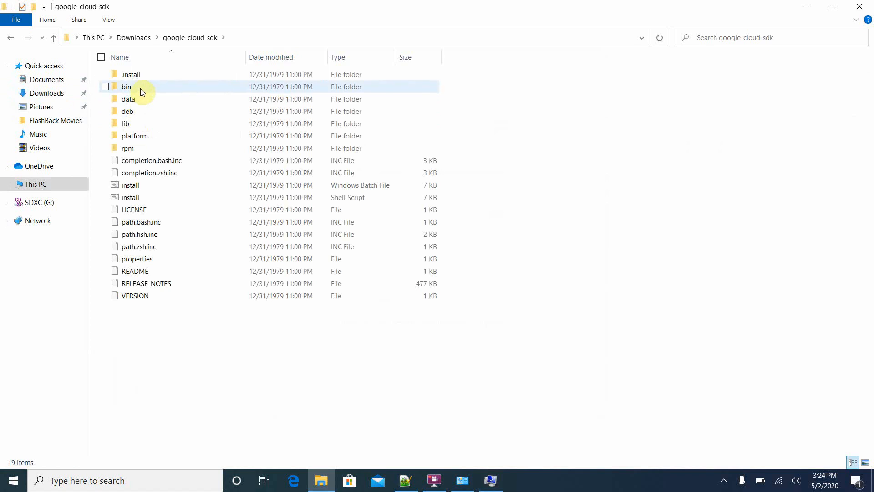
double_click(140, 88)
click(279, 38)
right_click(280, 38)
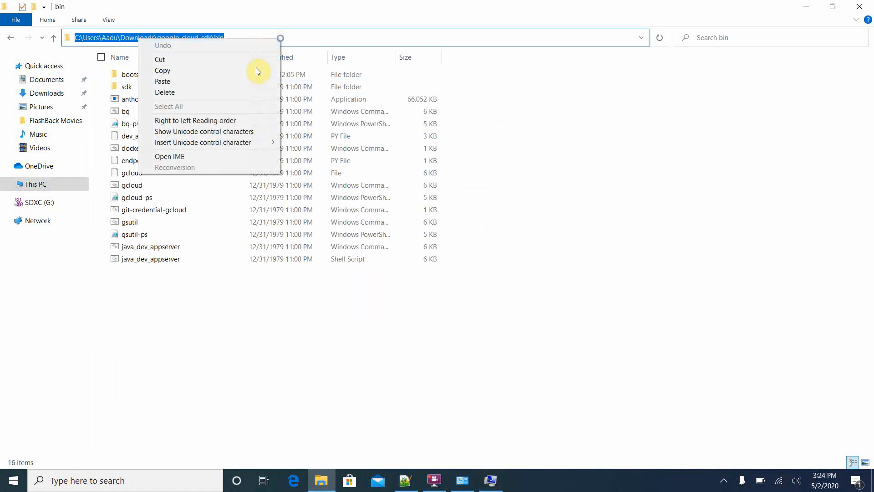
click(199, 72)
- Add the copied bin path as a new Path entry and confirm all three dialogs
click(485, 480)
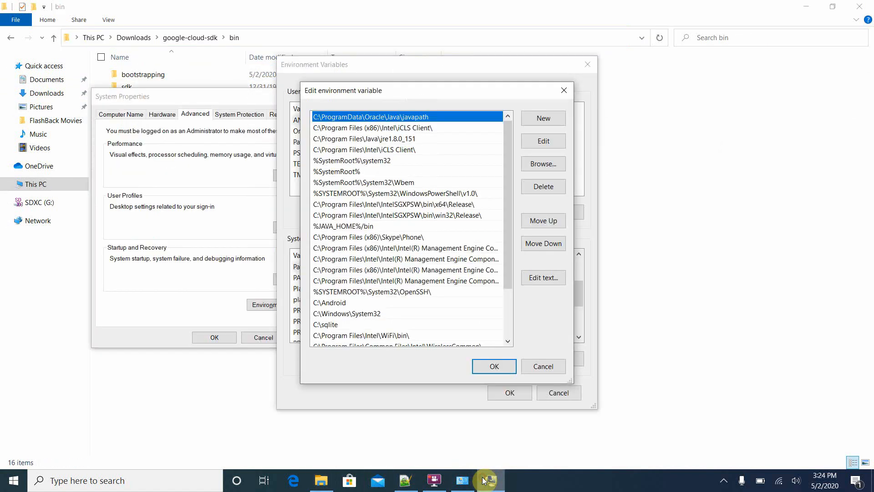
scroll(402, 326, down, 3)
click(544, 118)
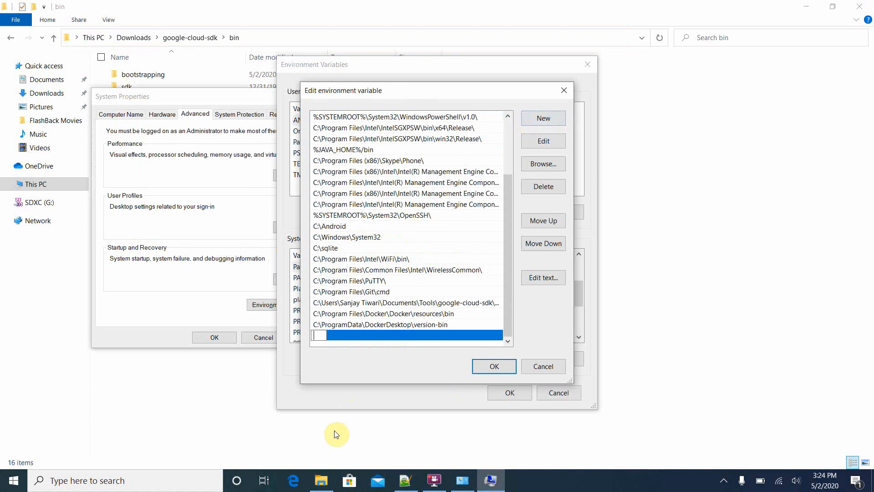
key(ctrl+v)
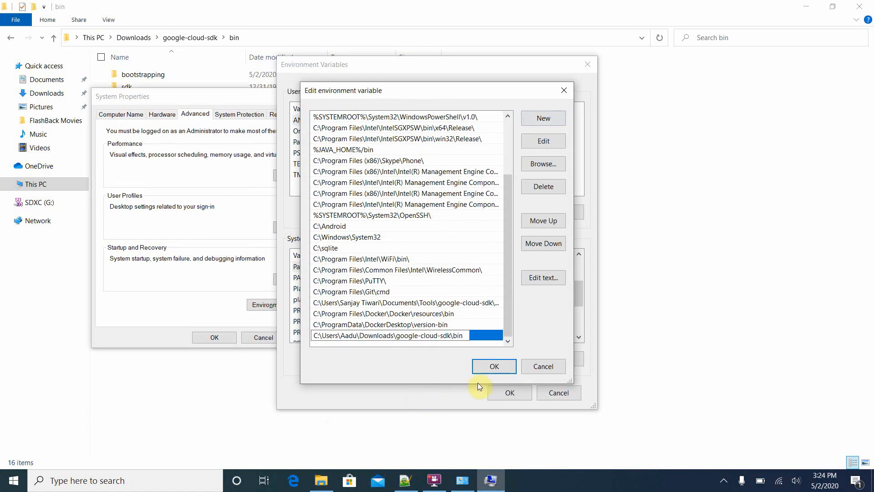
click(495, 368)
click(502, 399)
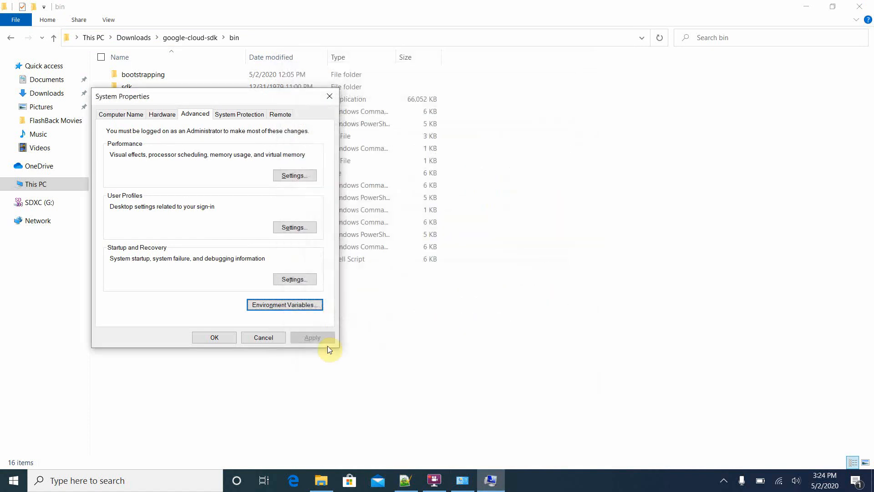
click(210, 337)
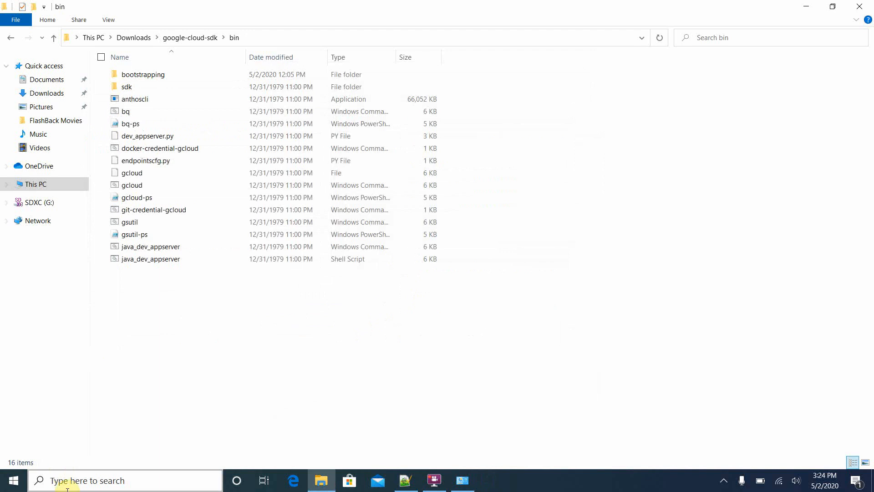
- Launch Command Prompt from Windows search, maximize it, and enter gcloud auth login
click(93, 482)
text(cmd)
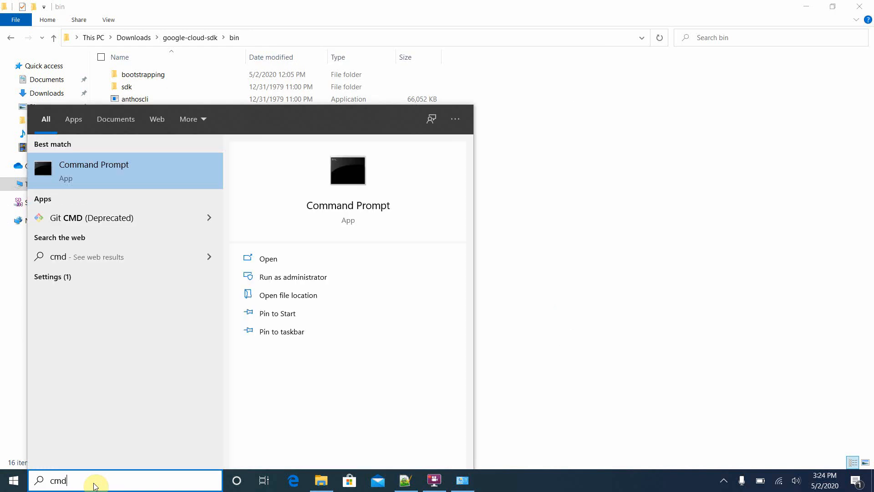
key(Return)
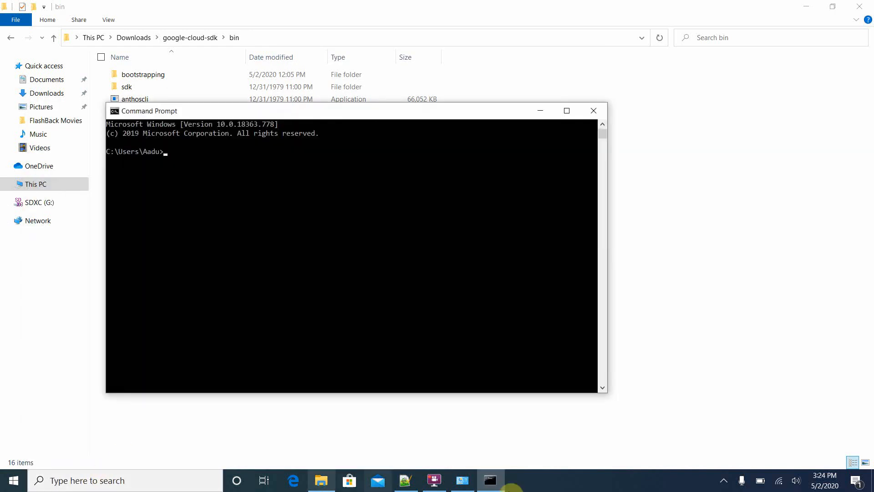
click(728, 483)
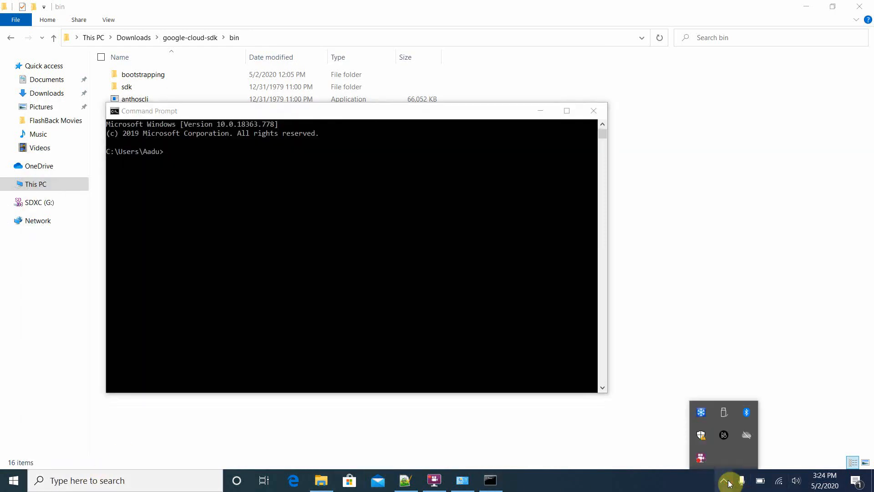
click(402, 311)
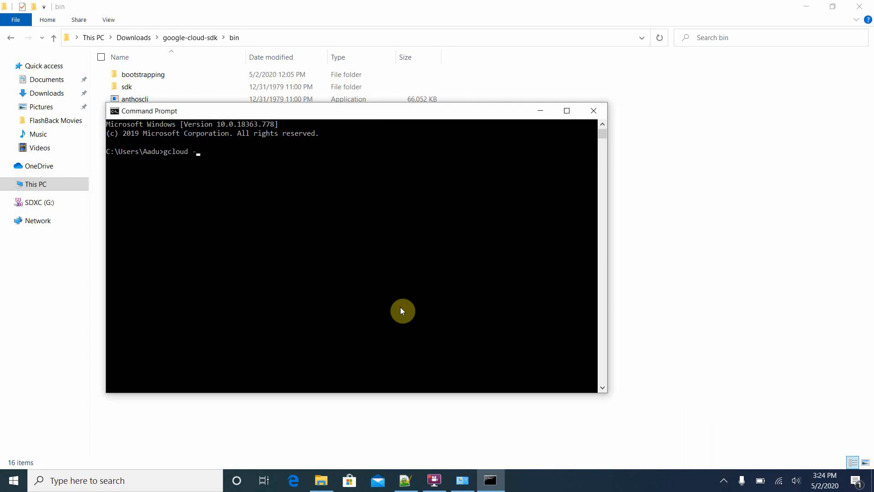
click(567, 111)
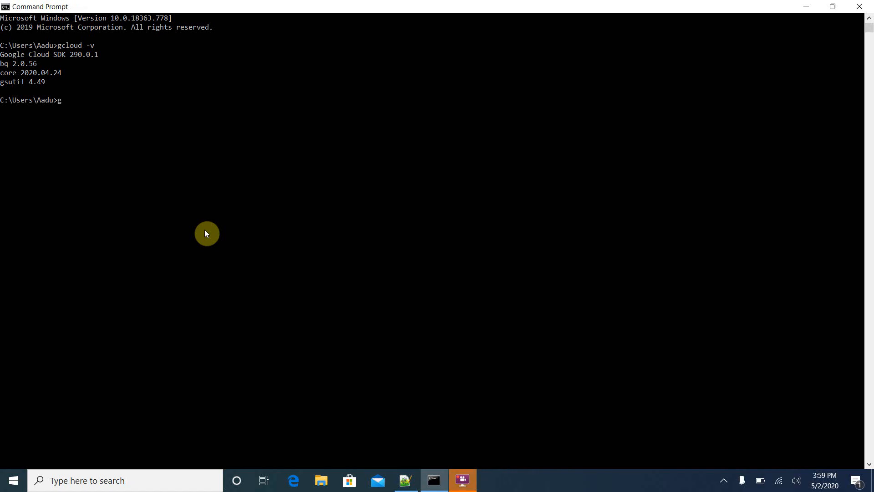
key(BackSpace)
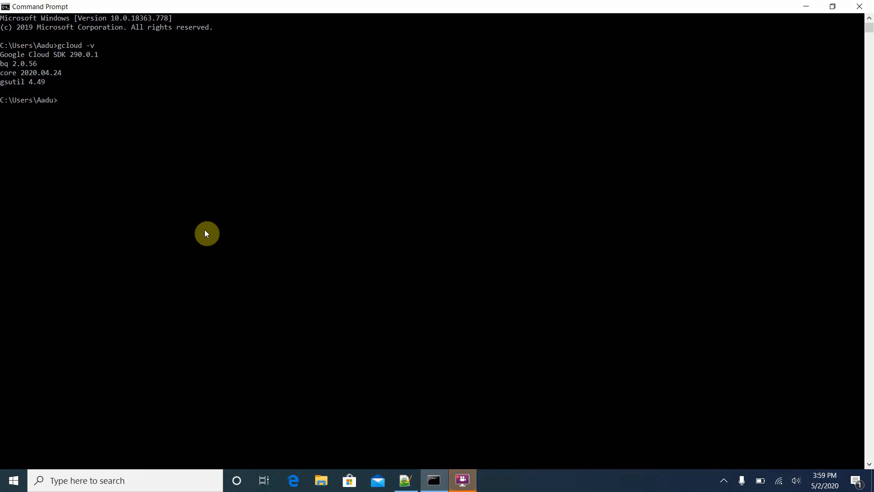
text(gcloud auth lo)
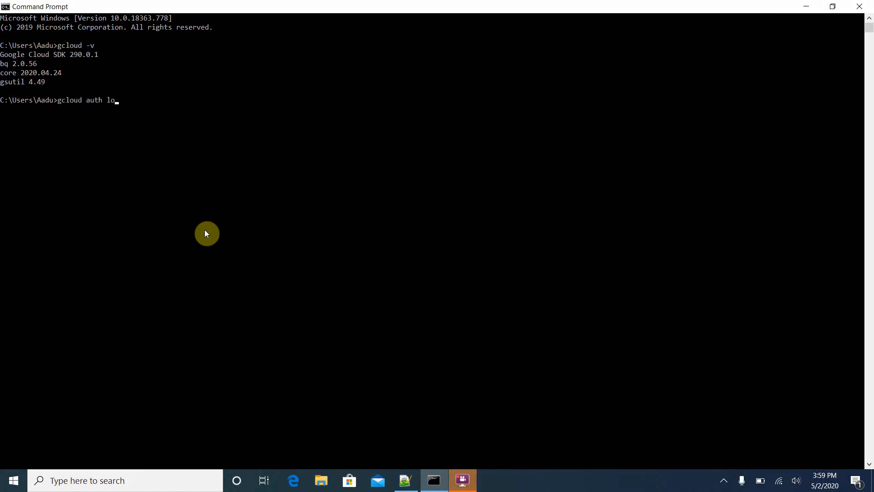
text(gin)
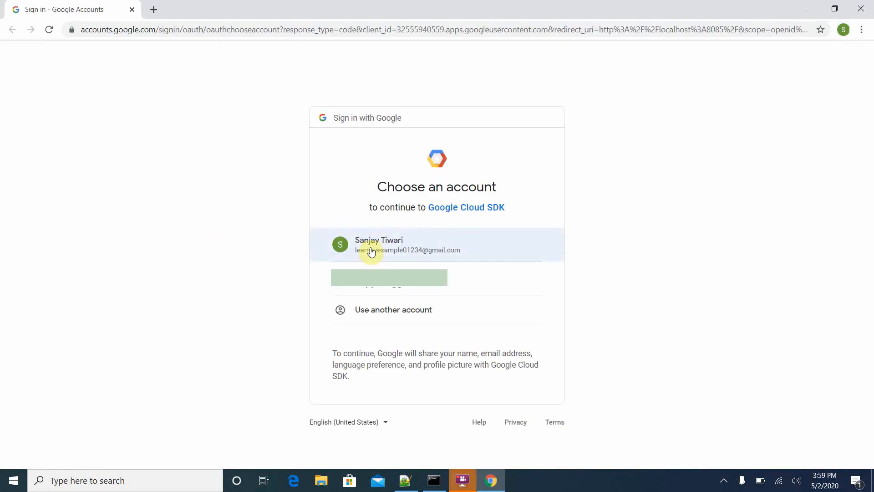
- Choose the Google account, Allow Google Cloud SDK access, then return to Command Prompt
click(371, 251)
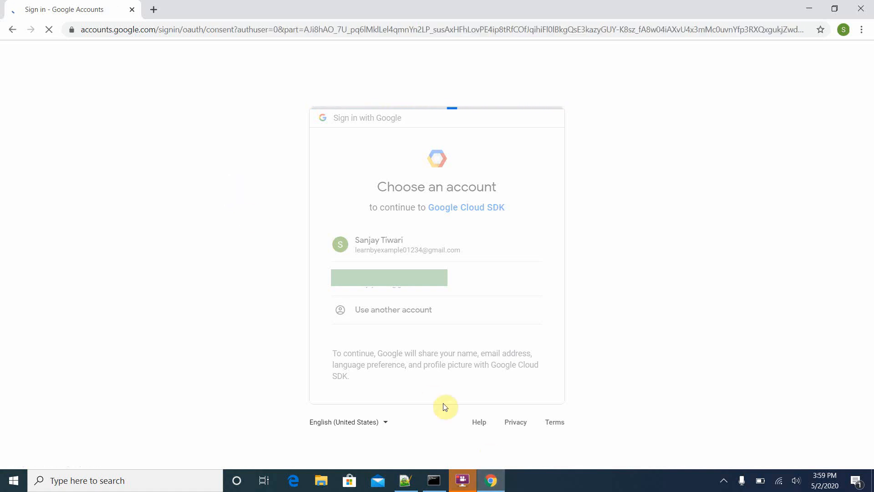
scroll(545, 453, down, 2)
click(507, 390)
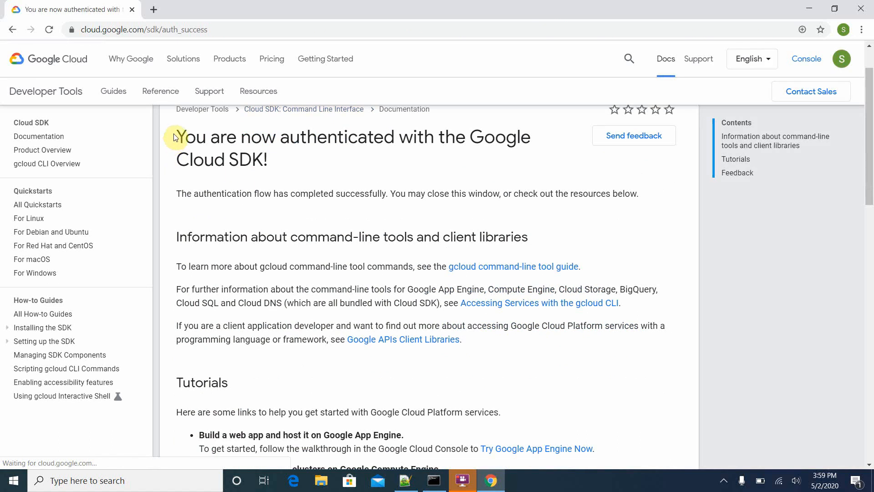
drag(175, 137, 282, 164)
key(alt+Tab)
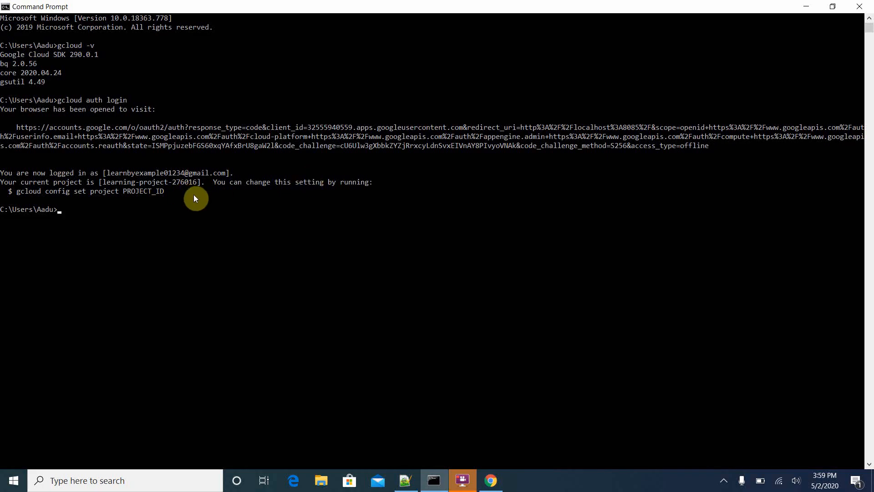
- Run gcloud init, choosing 1 to re-initialize the default configuration and 1 for the signed-in account
click(724, 481)
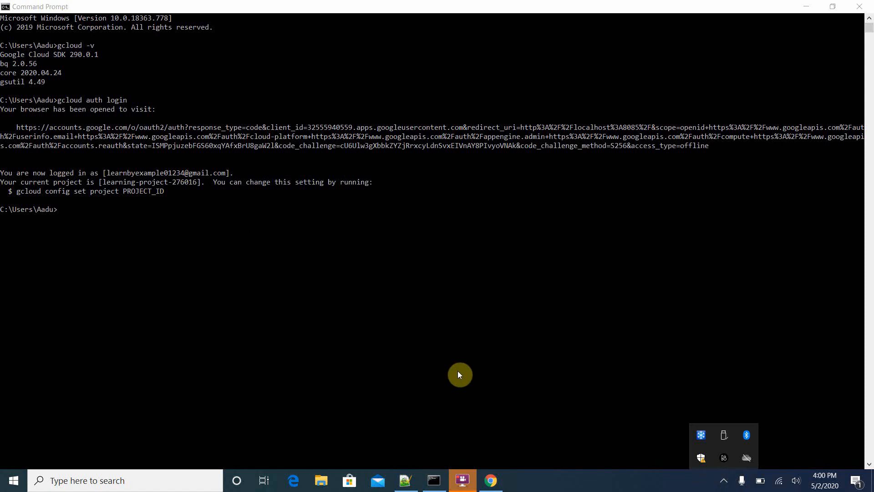
text(gcloud init)
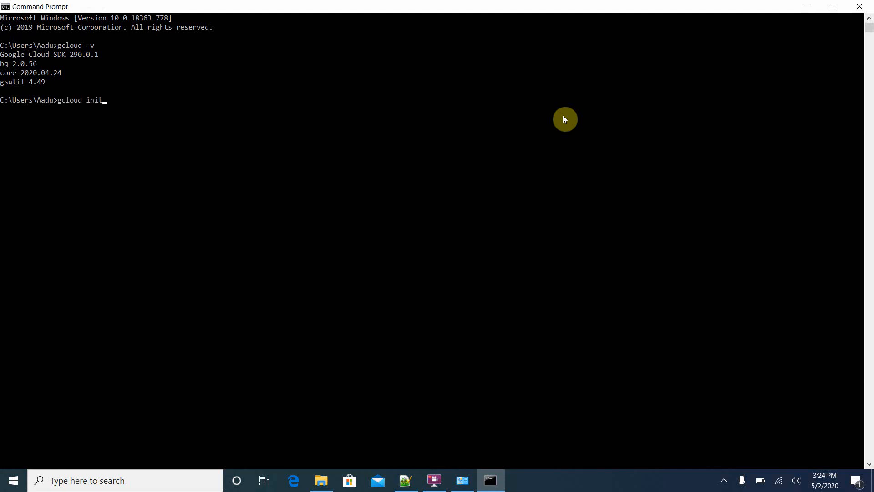
key(Return)
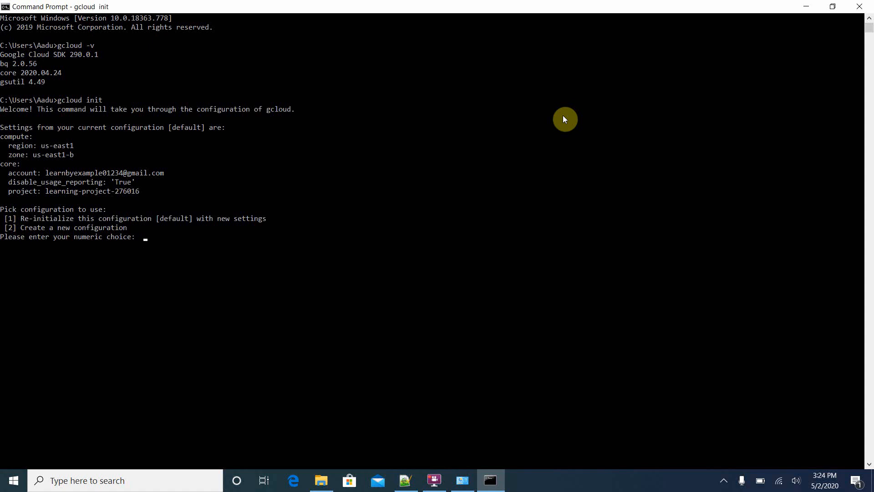
text(1)
key(Return)
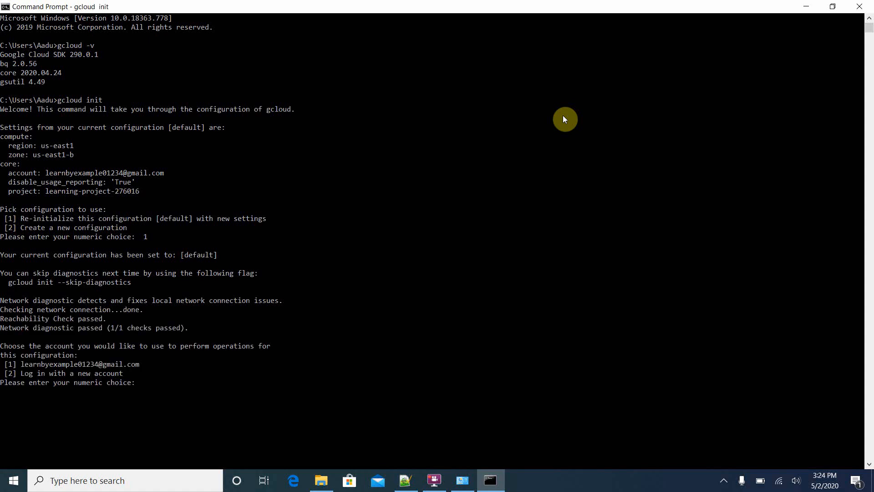
text(1)
key(Return)
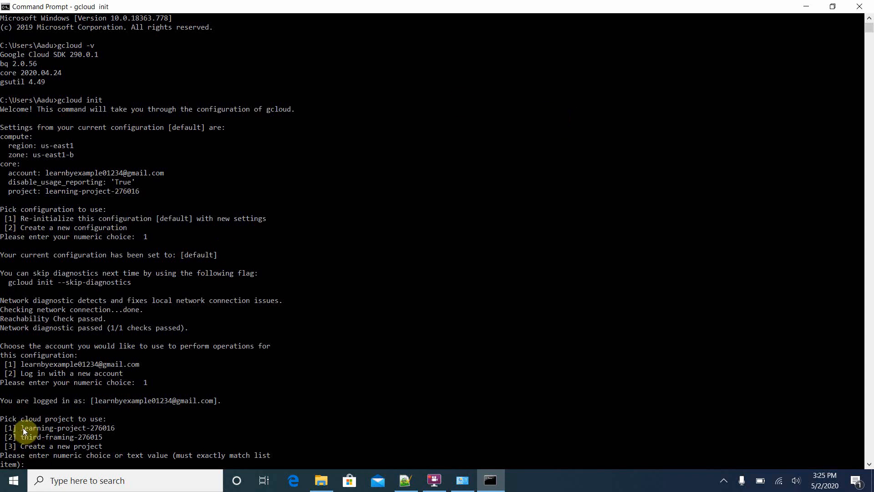
- Pick option 1, learning-project-276016, as the current project
drag(22, 428, 114, 430)
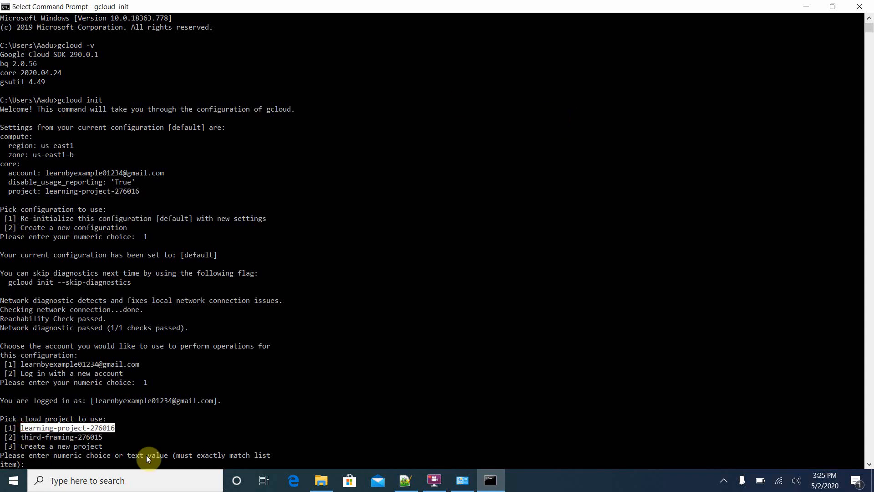
key(ctrl+c)
text(1)
key(Return)
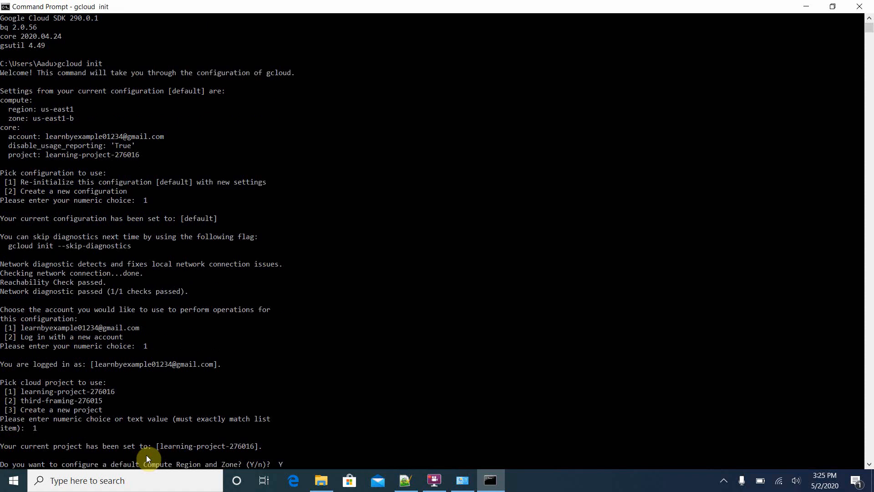
- Agree to configure a default region and zone, choosing option 1, us-east1-b, as the default zone
text(Y)
key(Return)
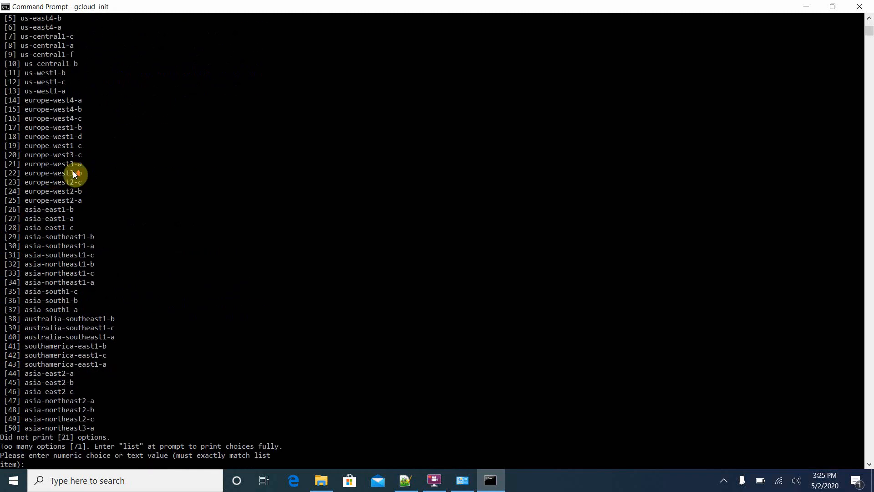
scroll(72, 171, up, 5)
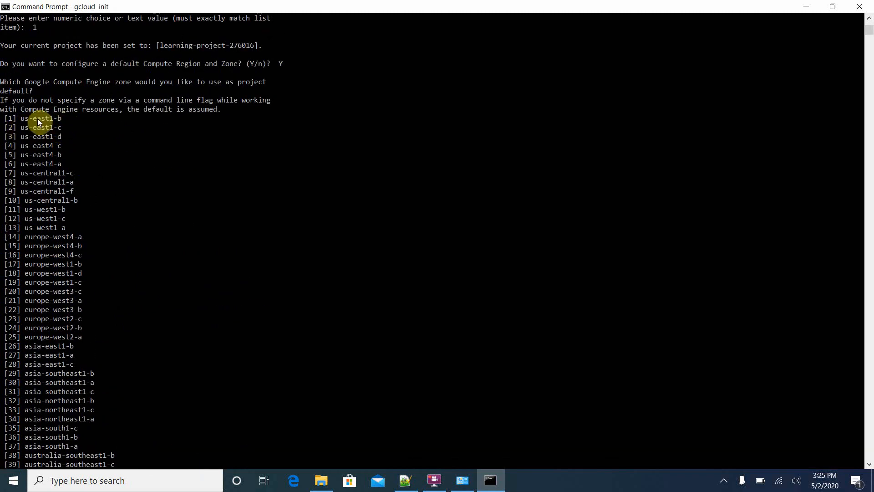
scroll(130, 131, down, 5)
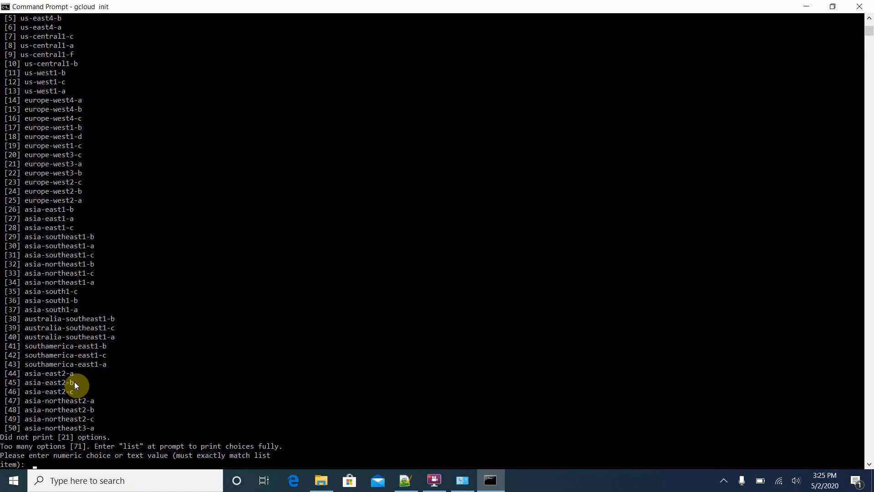
scroll(143, 324, up, 4)
scroll(143, 324, down, 1)
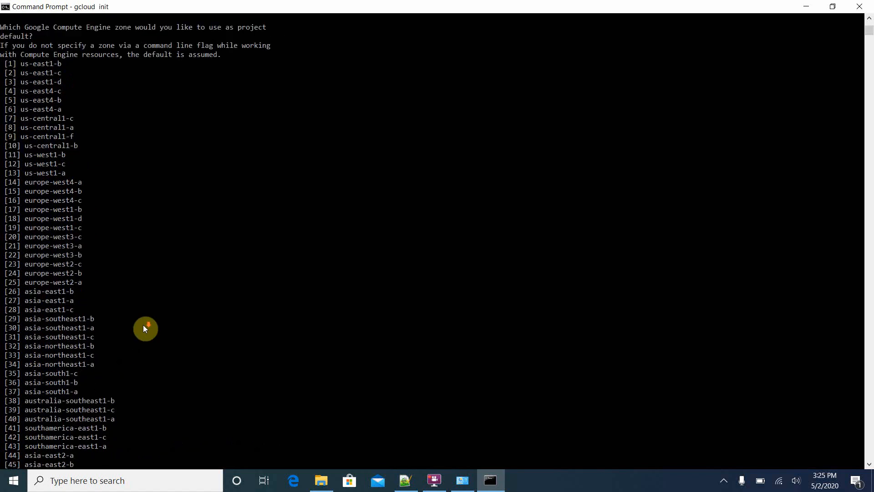
scroll(143, 324, down, 6)
text(1)
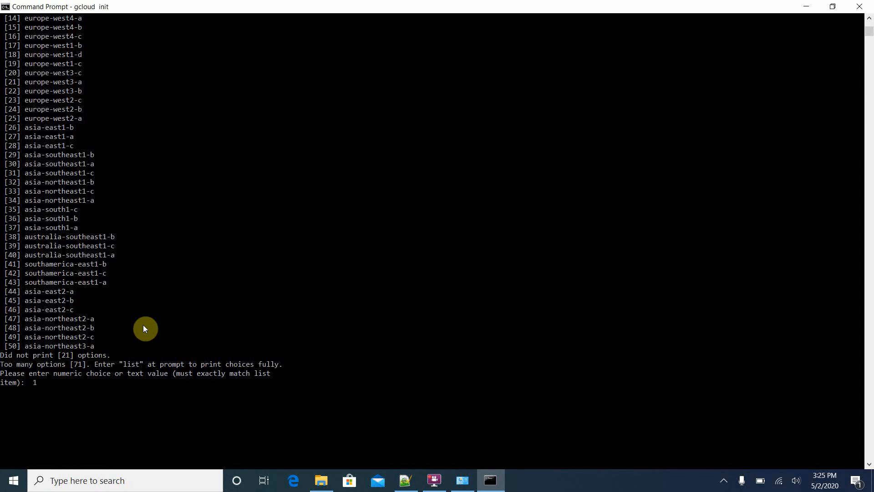
key(Return)
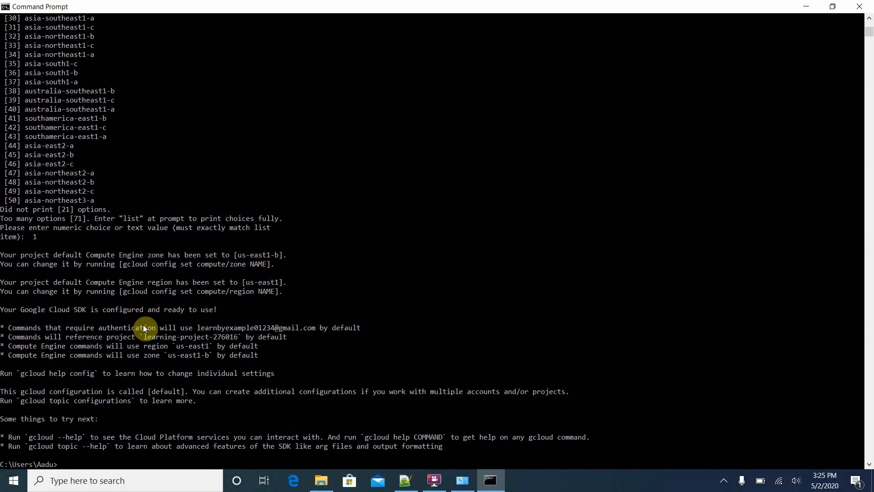
text(gcloud config list)
- Show the current gcloud configuration and set the default compute region to us-east1
key(Return)
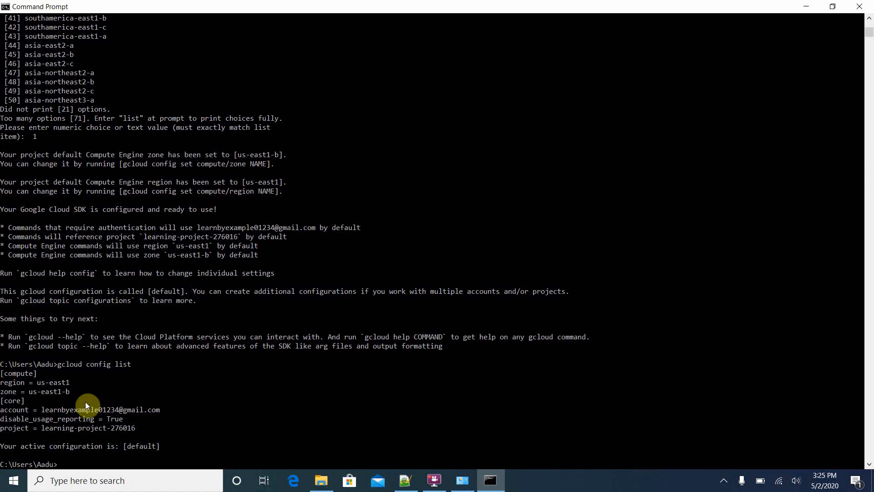
text(gcloud config set compute/region)
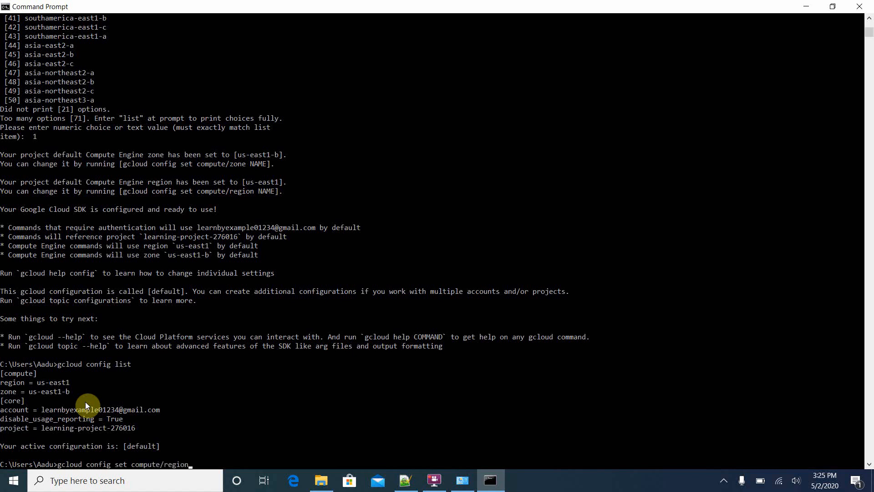
text( us-east1)
key(Return)
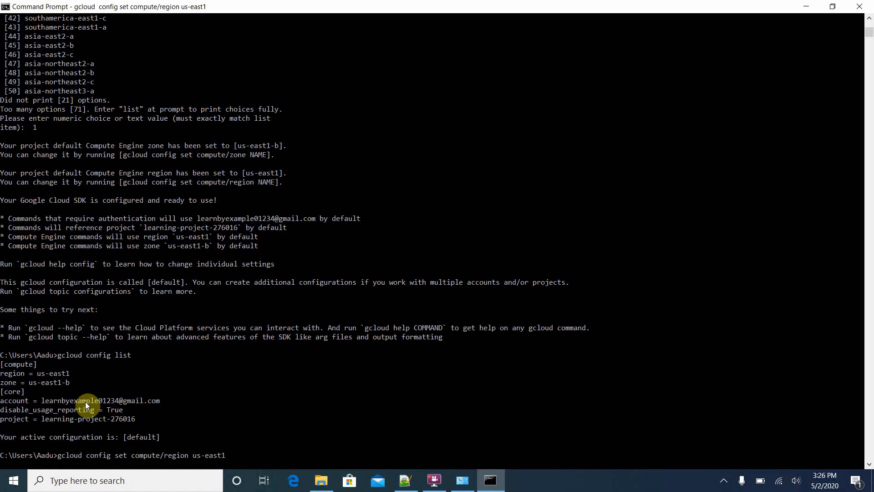
- Set the default compute zone to us-east1-b with gcloud config set compute/zone
key(Up)
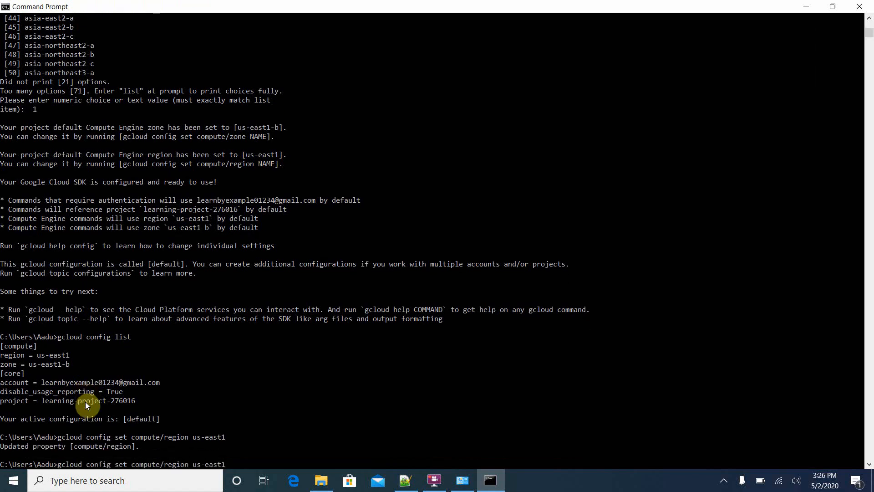
text(-b)
key(Left)
key(Left)
key(BackSpace)
key(BackSpace)
key(BackSpace)
key(BackSpace)
key(BackSpace)
key(BackSpace)
text(zone)
key(Return)
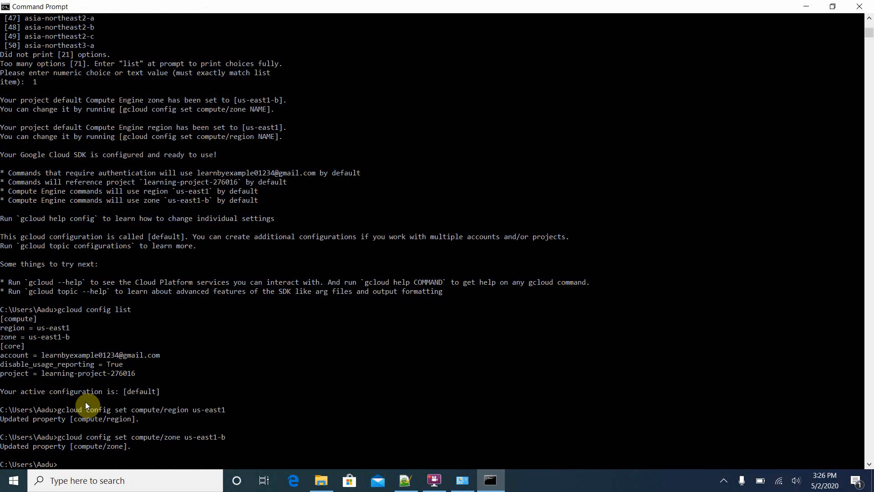
text(gcloud)
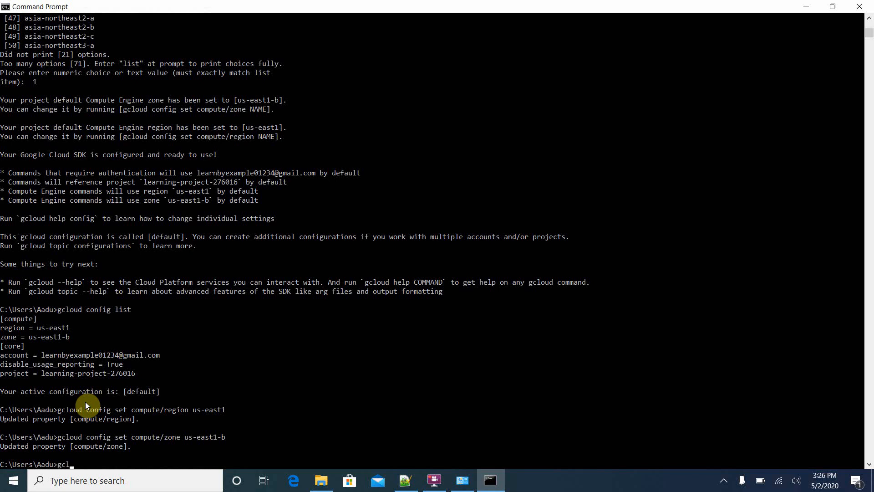